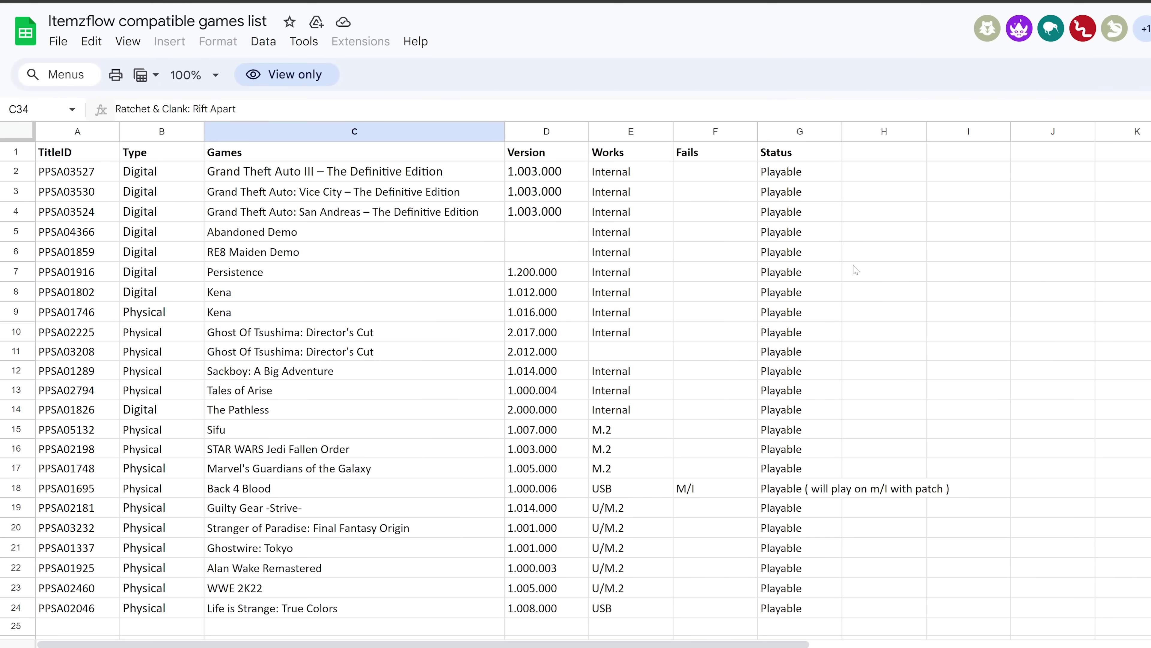
# - Examine the playable games in the compatibility list, highlighting titles from RE8 Maiden Demo and Kena through Sifu to Alan Wake Remastered
pyautogui.scroll(-3, 703, 340)
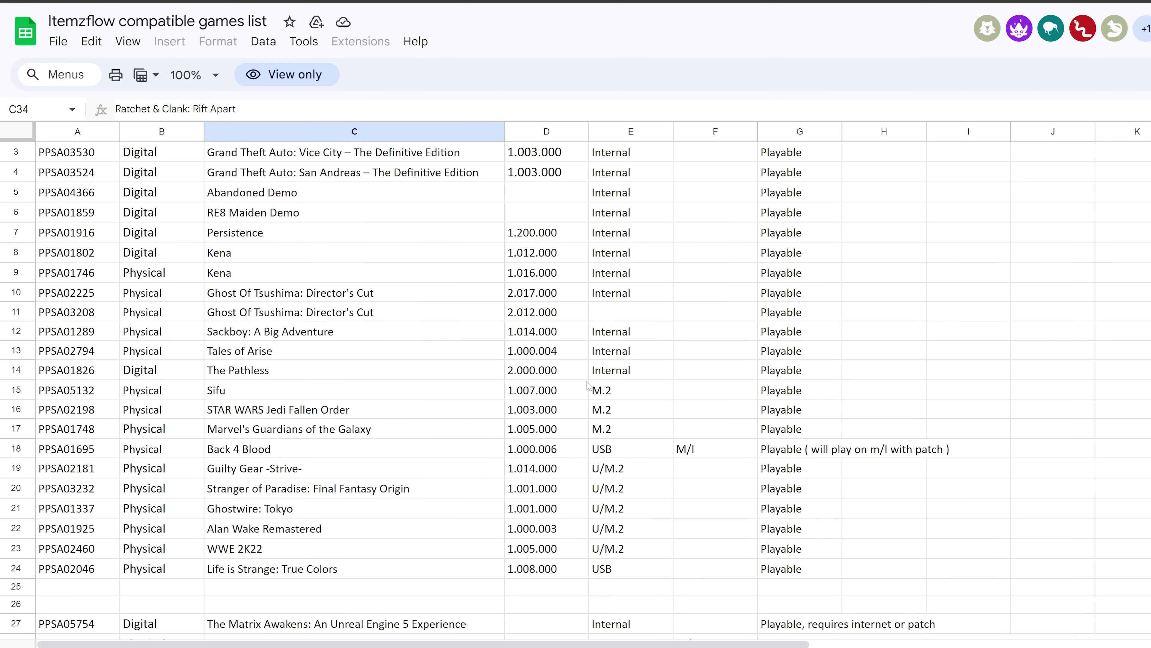
pyautogui.scroll(3, 678, 385)
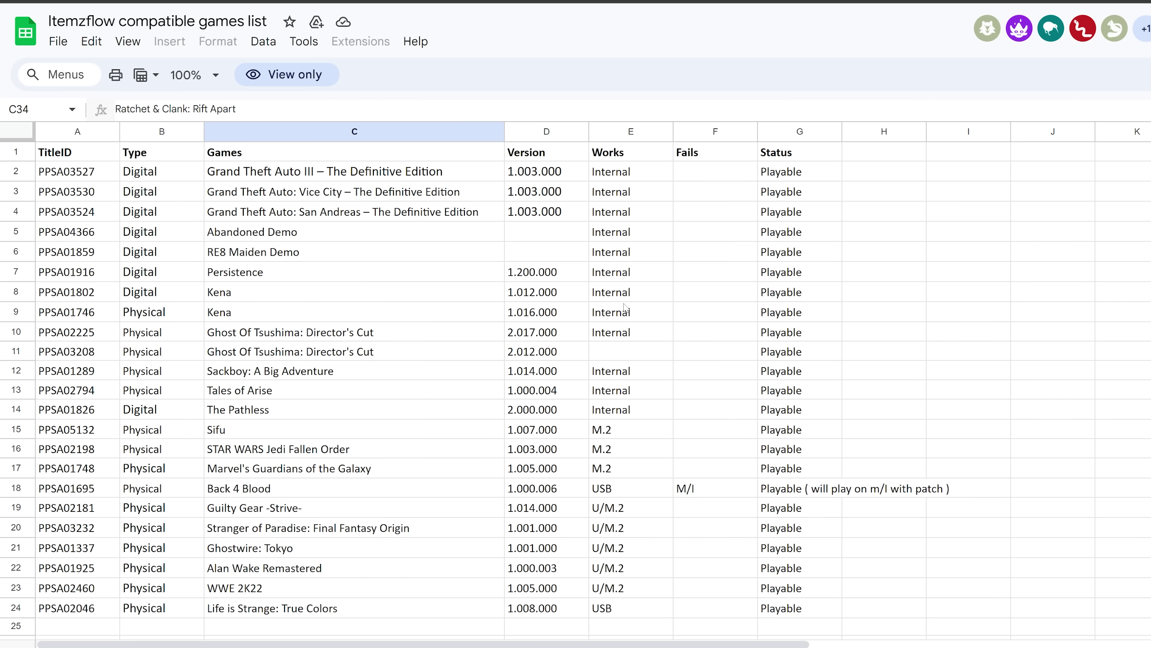
pyautogui.scroll(-5, 626, 309)
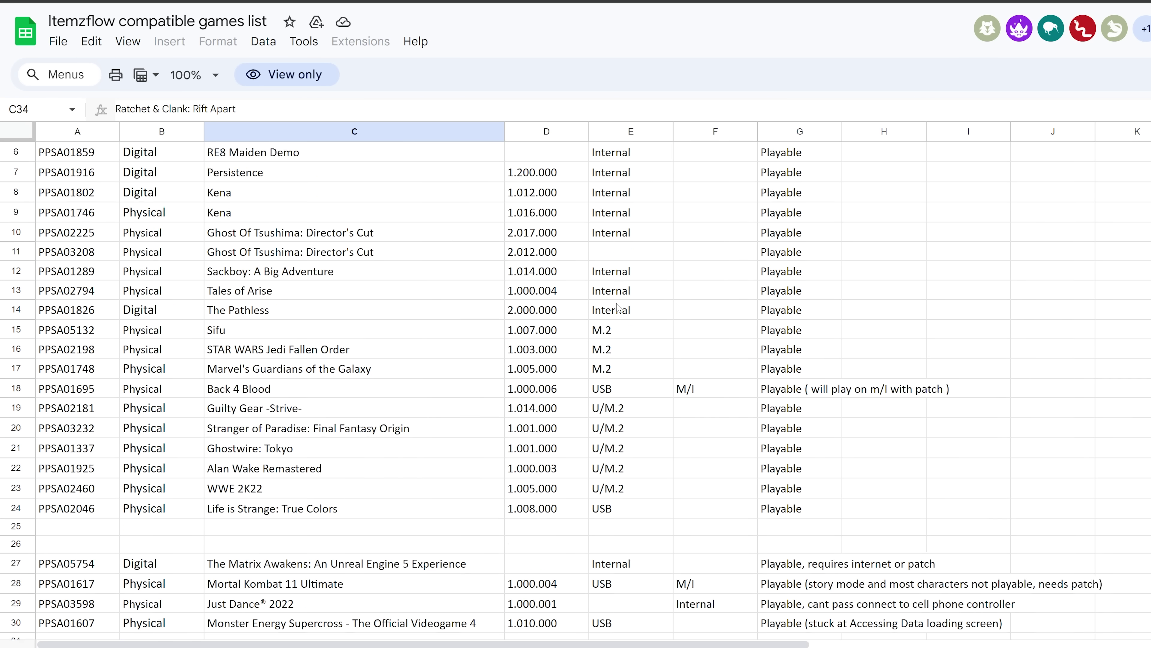
pyautogui.scroll(5, 679, 419)
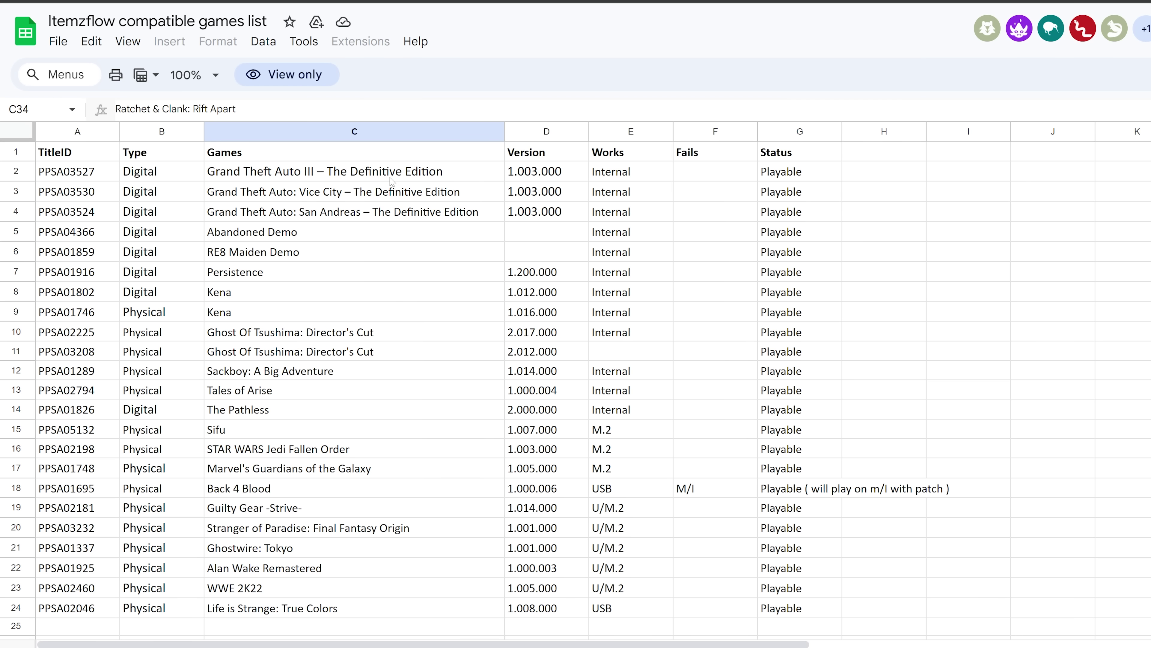
pyautogui.click(266, 247)
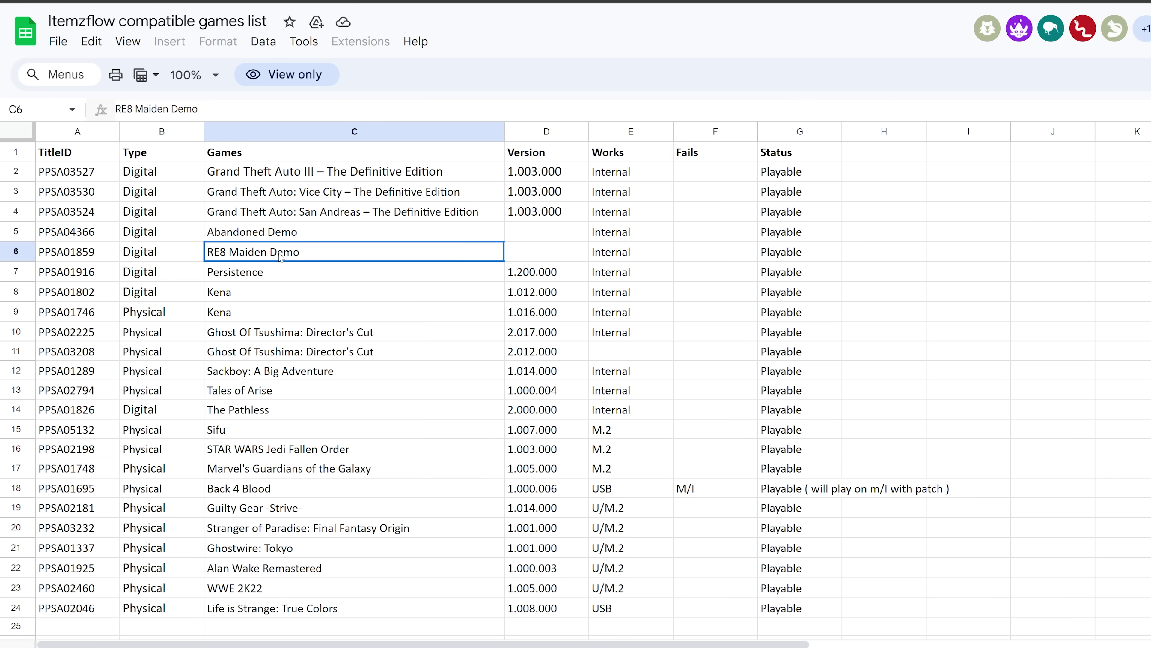
pyautogui.click(267, 293)
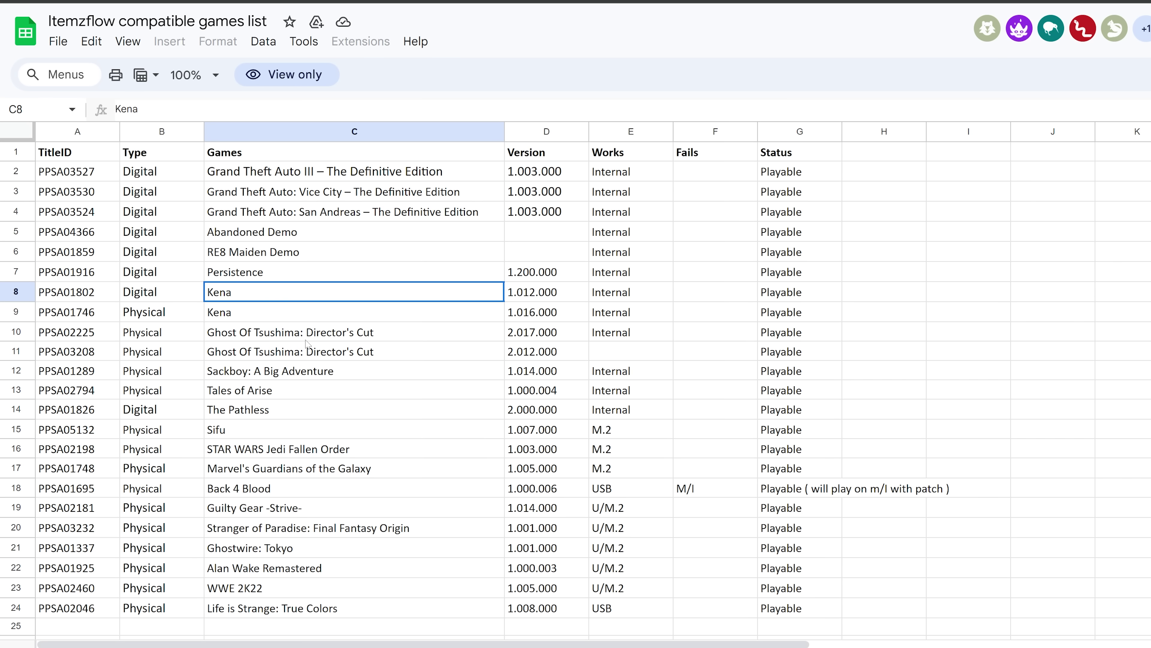
pyautogui.click(293, 337)
pyautogui.scroll(-3, 452, 373)
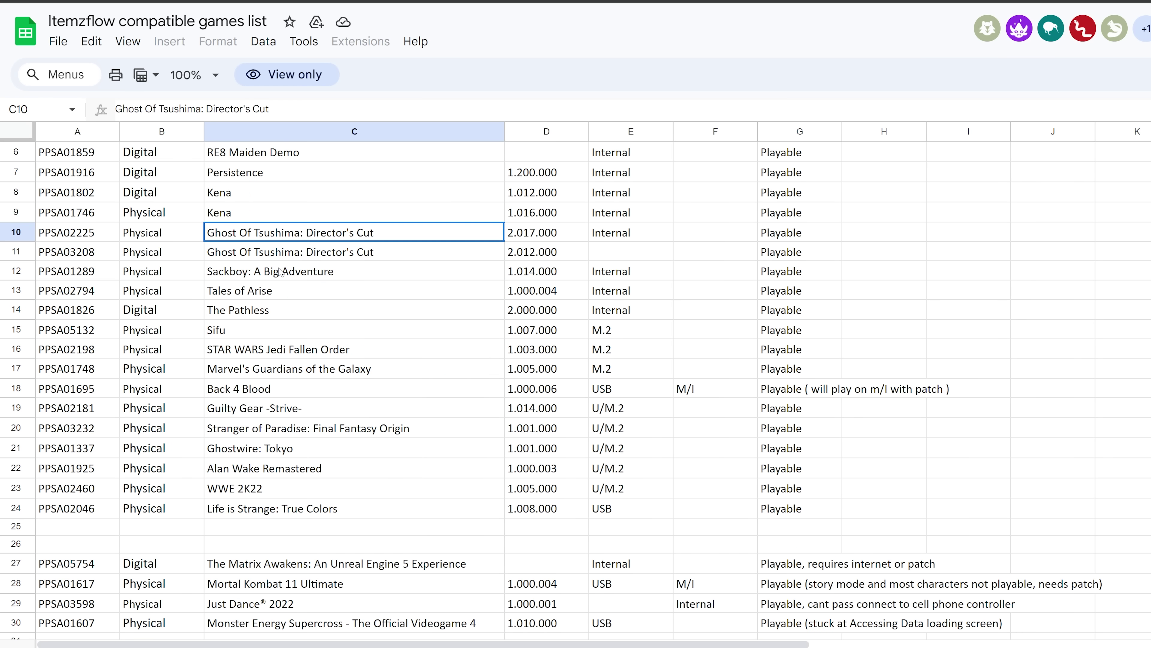
pyautogui.click(268, 334)
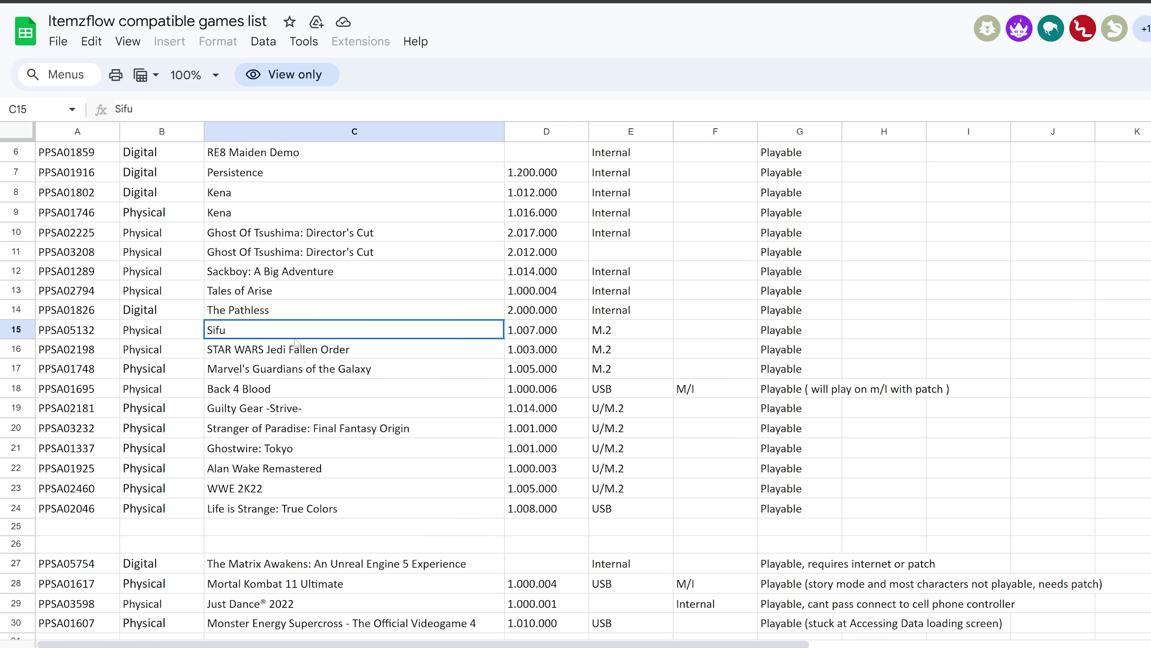
pyautogui.click(278, 353)
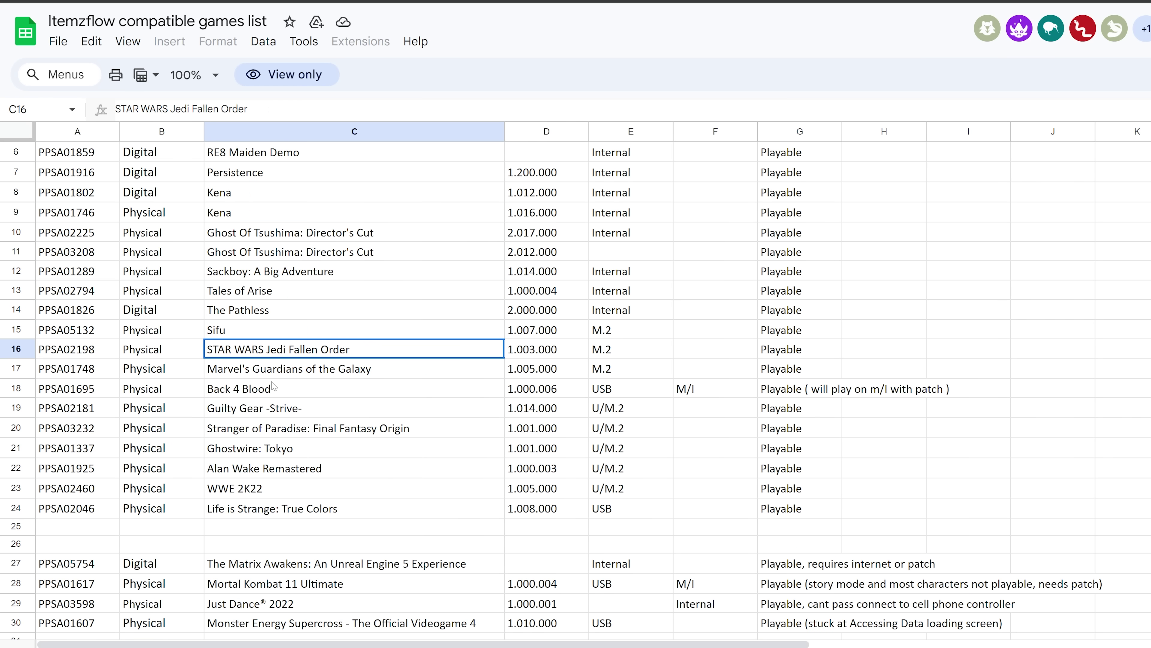
pyautogui.click(313, 376)
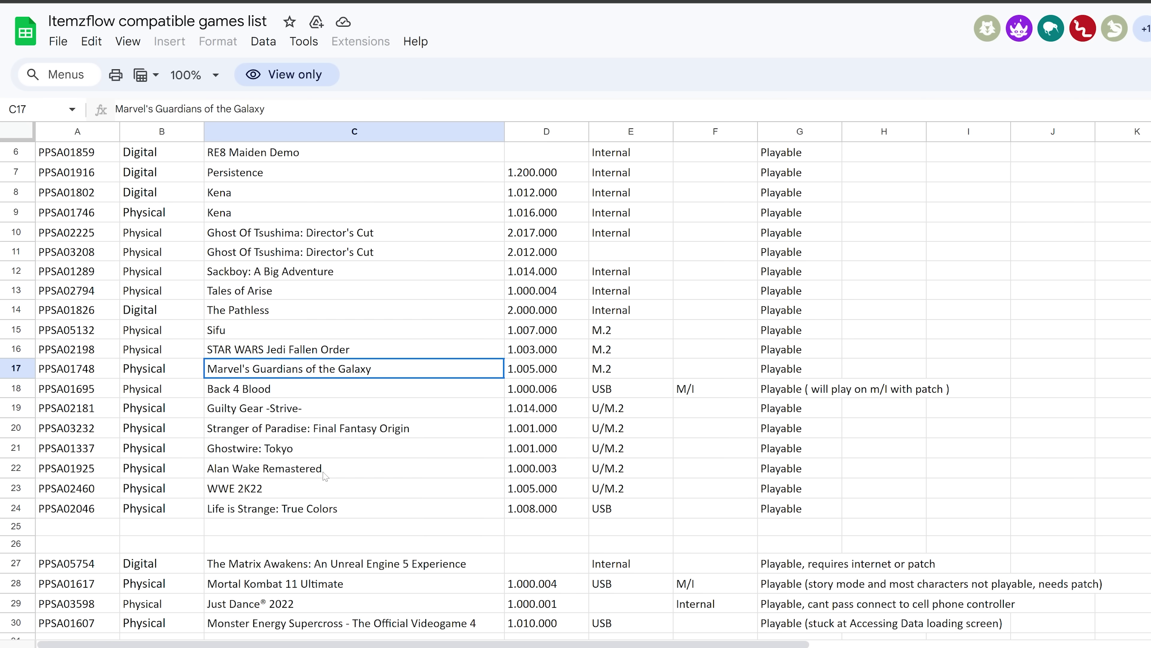
pyautogui.click(289, 451)
pyautogui.click(287, 474)
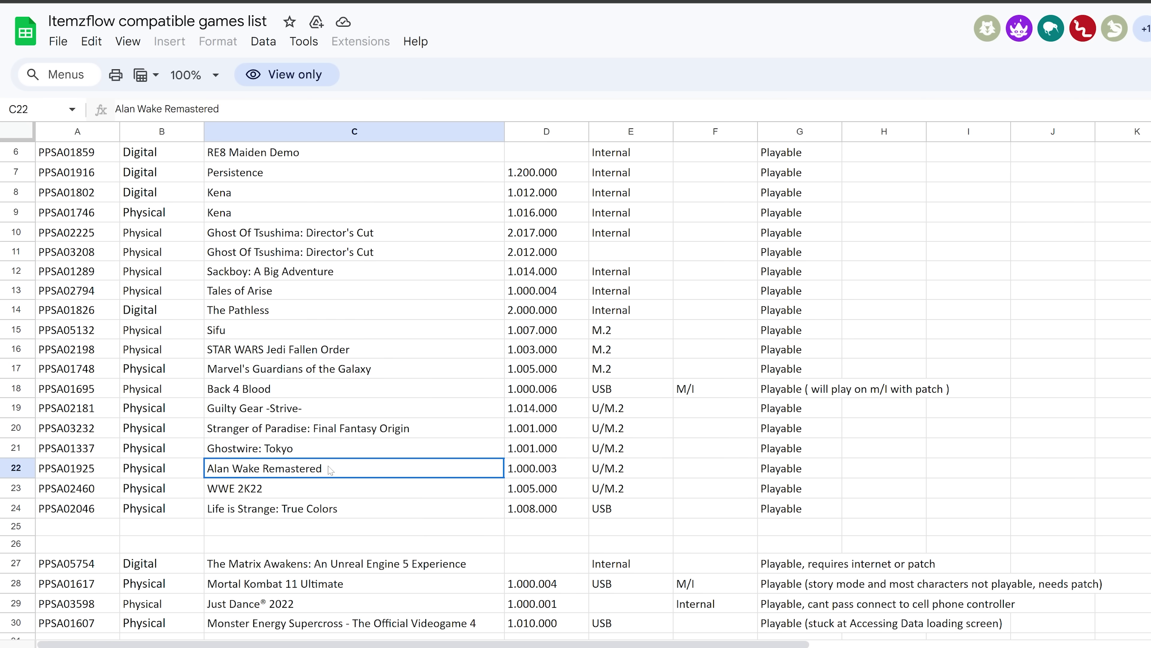
# - Review the games marked as failing to decrypt, highlighting Demon Souls and RE8 Village, and return to the start of the list
pyautogui.scroll(-5, 255, 511)
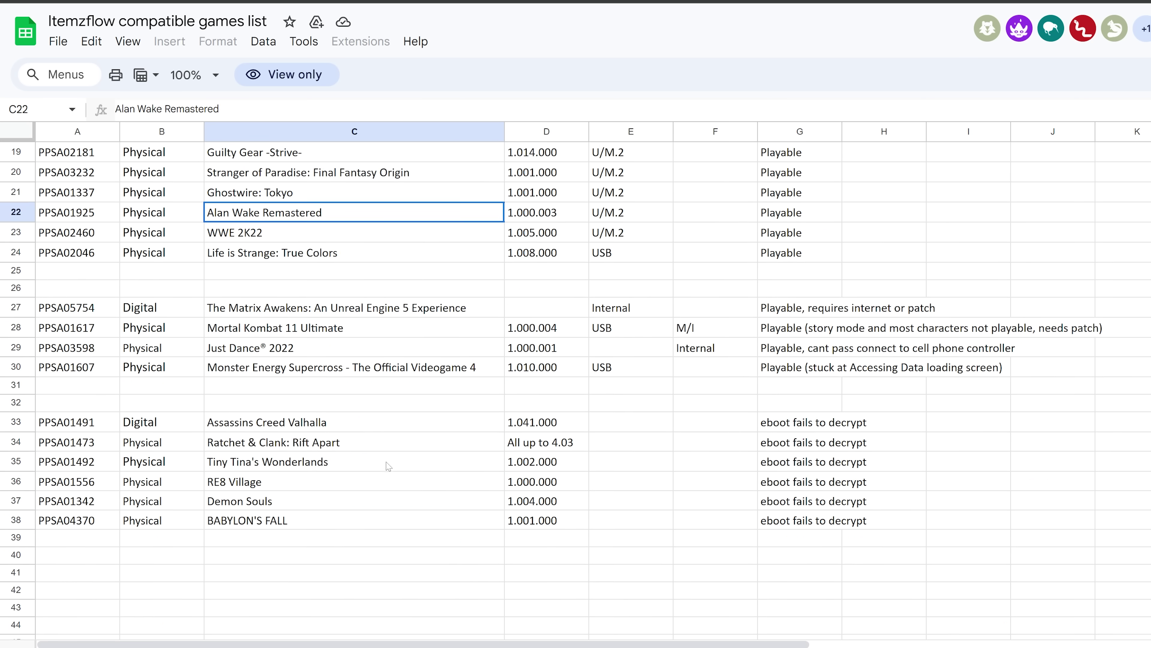
pyautogui.scroll(1, 450, 454)
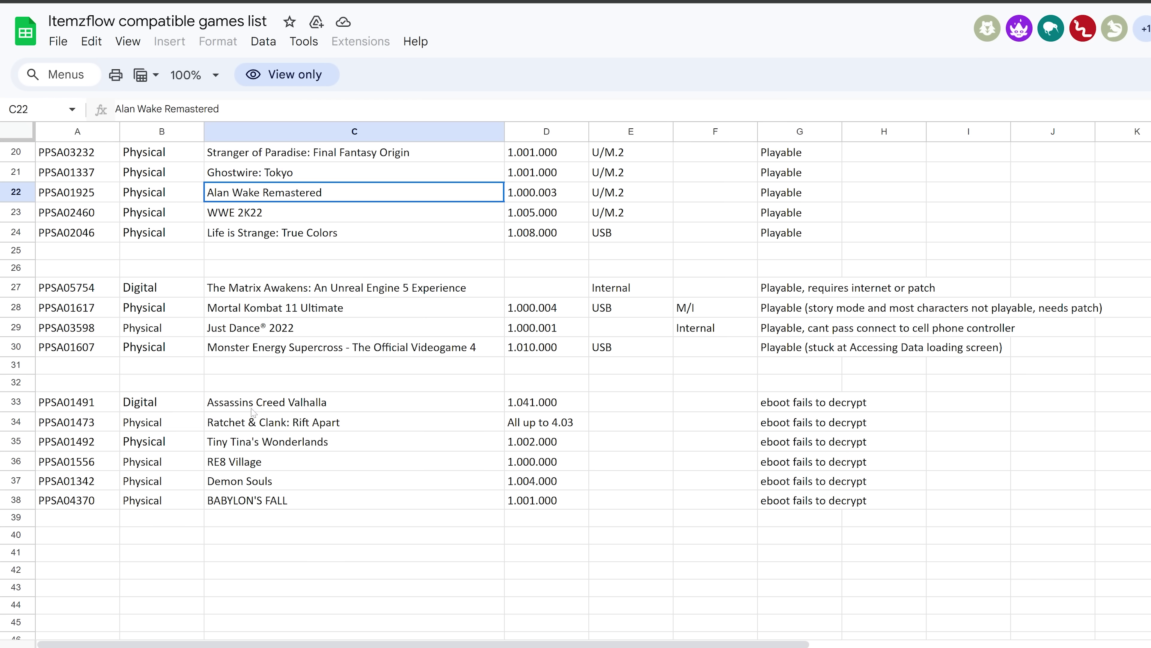
pyautogui.click(276, 485)
pyautogui.click(299, 465)
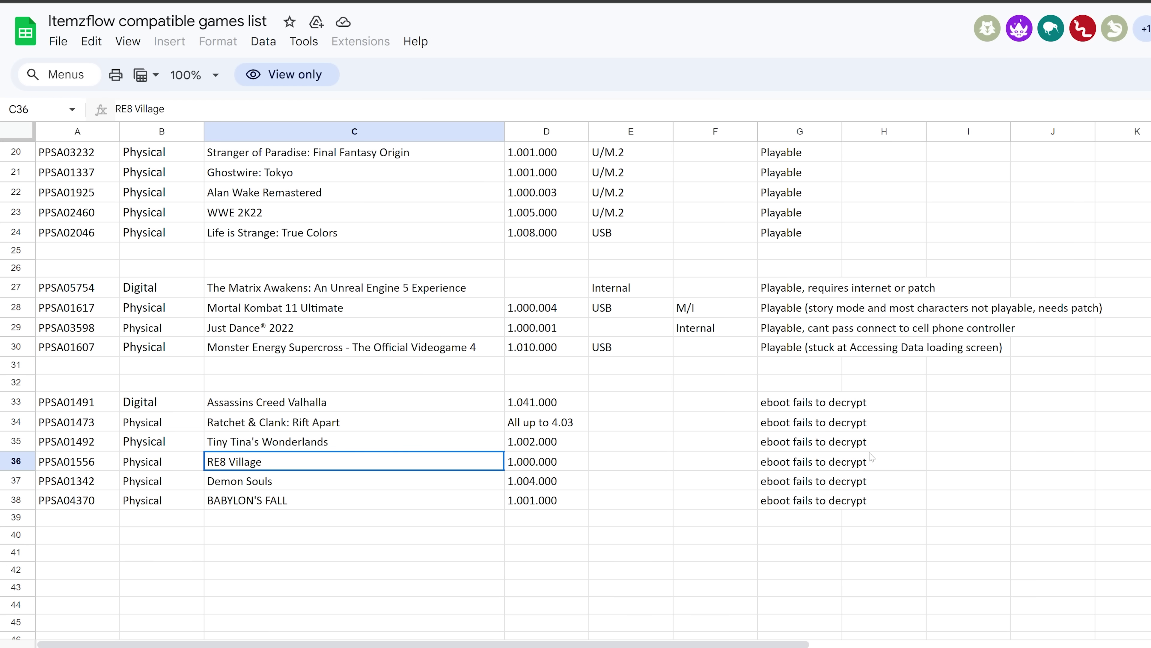
pyautogui.scroll(7, 522, 517)
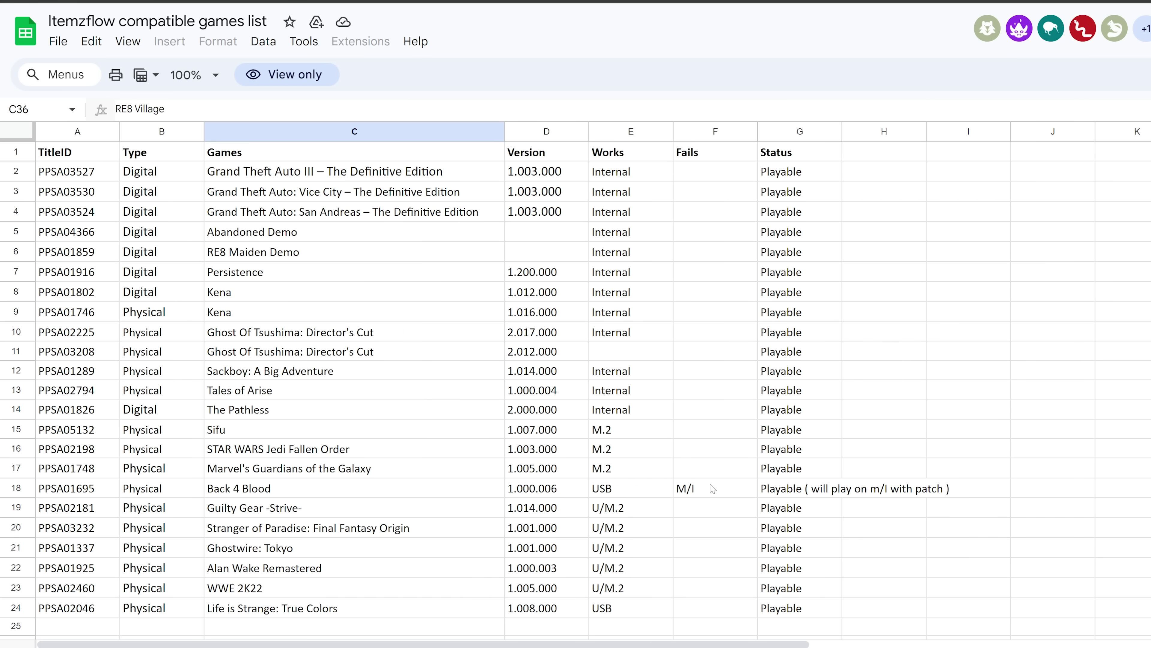
pyautogui.scroll(-1, 880, 393)
pyautogui.scroll(1, 765, 531)
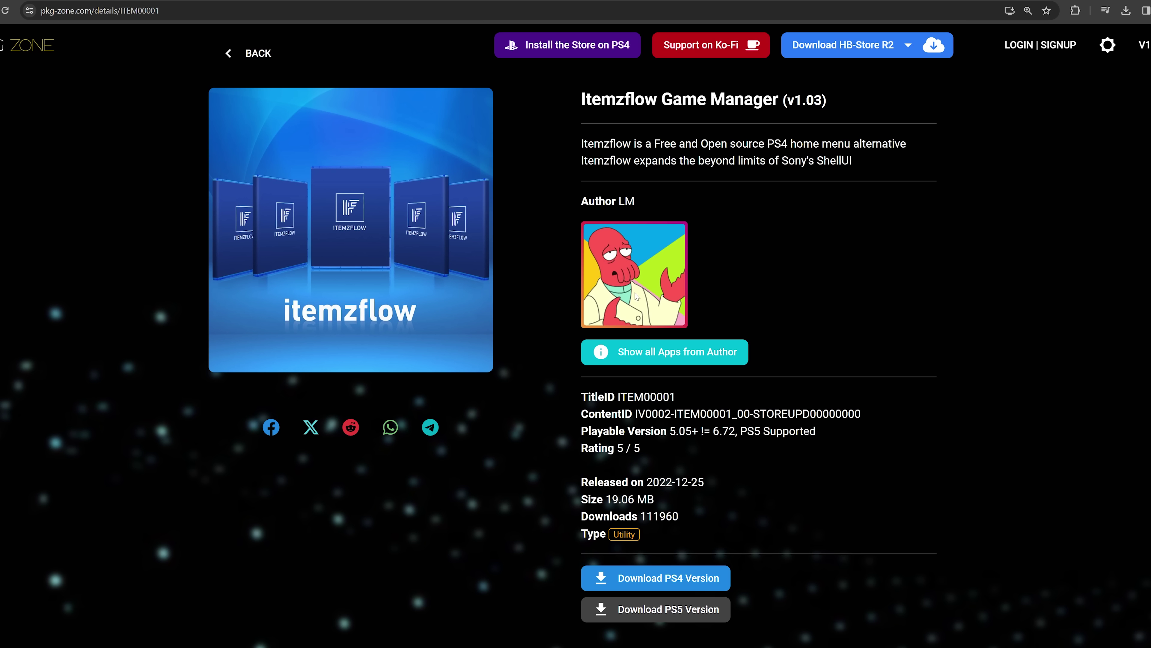
# - Switch to the Itemzflow page on pkg-zone.com and highlight the Itemzflow Game Manager title
pyautogui.moveTo(579, 104); pyautogui.dragTo(779, 102)
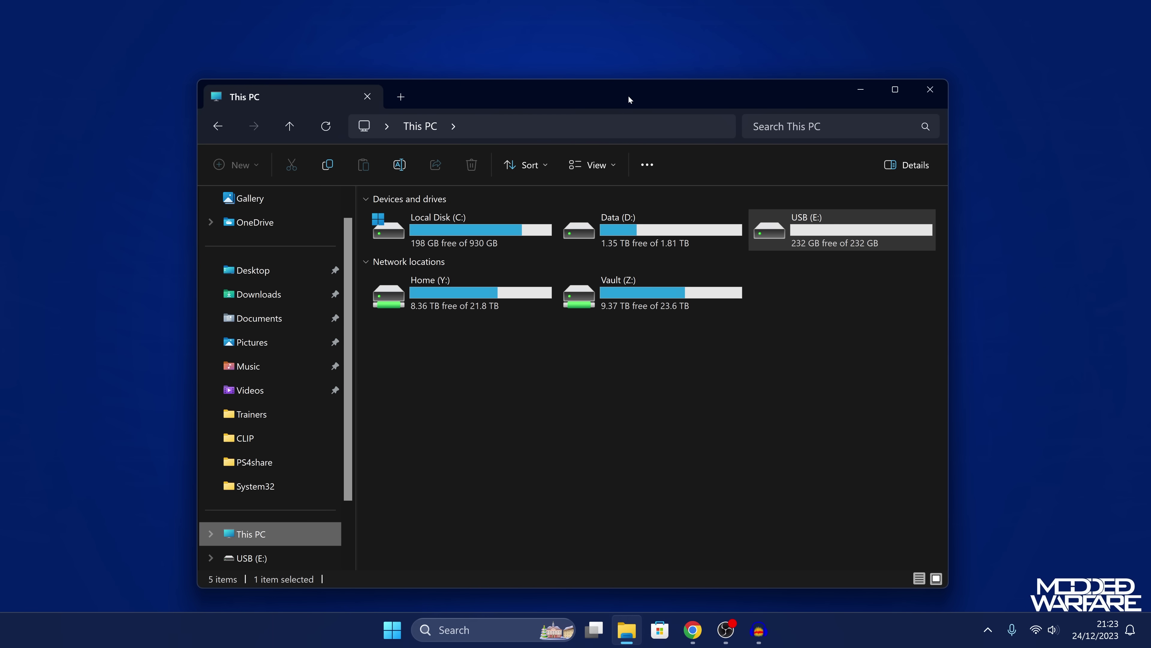
# - Open the USB (E:) drive in File Explorer and copy the Itemzflow package IV0002-ITEM00001_00-STOREUPD00000000.pkg from the desktop to its root
pyautogui.moveTo(627, 94); pyautogui.dragTo(608, 93)
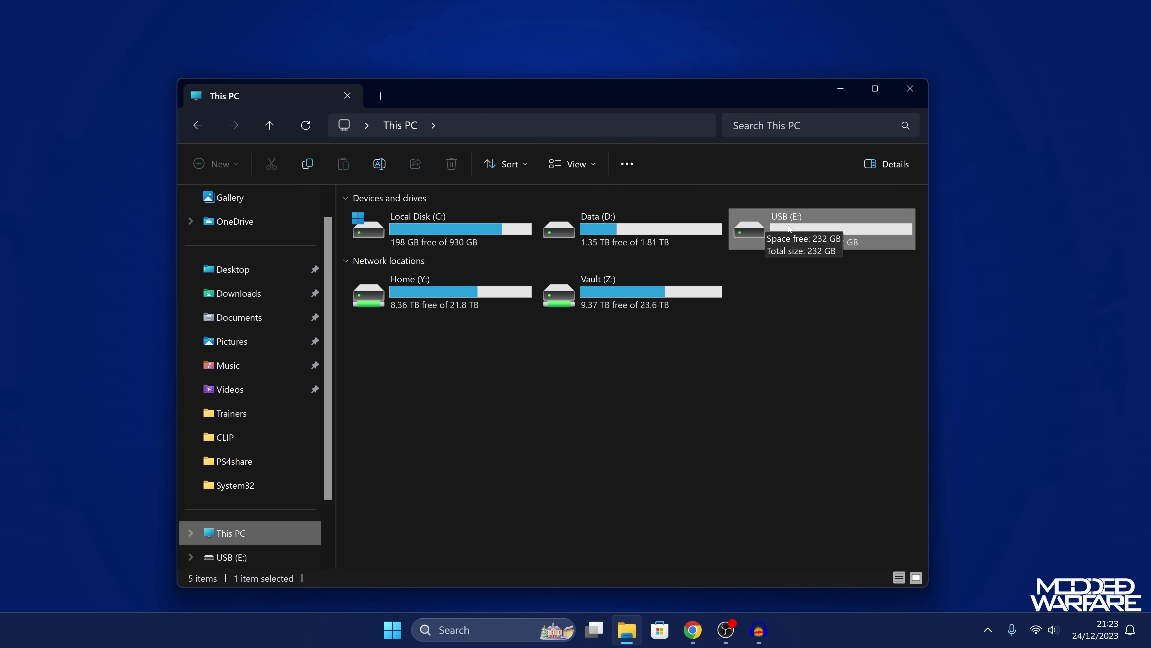
pyautogui.doubleClick(812, 218)
pyautogui.moveTo(652, 98); pyautogui.dragTo(628, 281)
pyautogui.moveTo(541, 173); pyautogui.dragTo(510, 449)
pyautogui.click(501, 472)
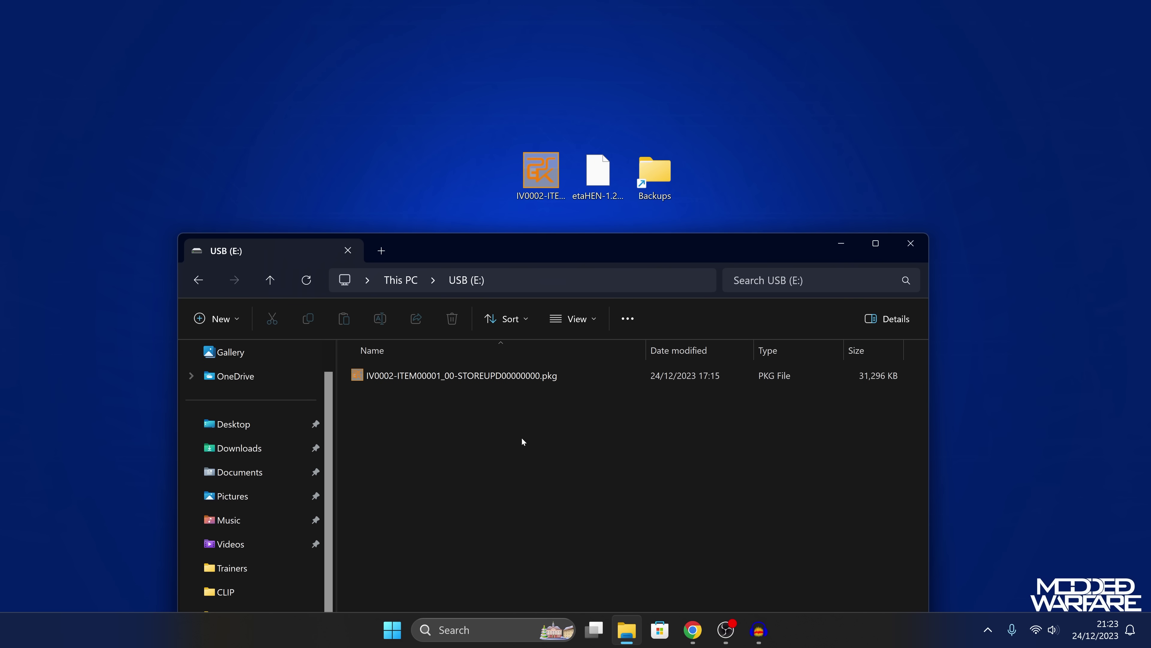
pyautogui.moveTo(578, 249); pyautogui.dragTo(580, 245)
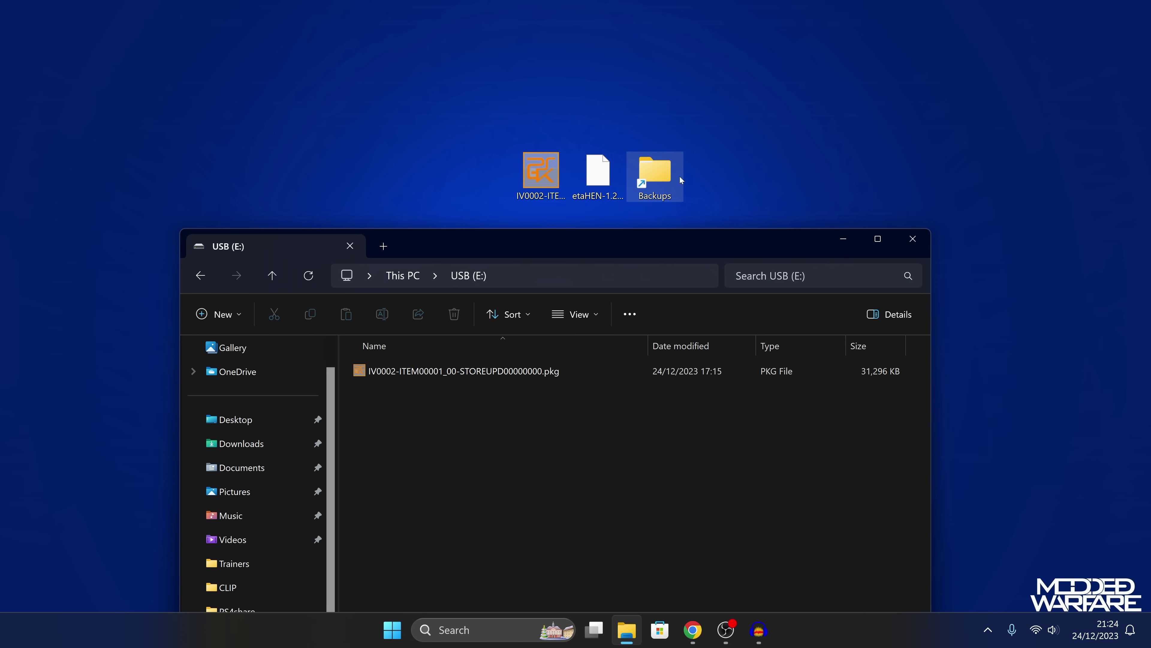
# - Open the Backups folder from the desktop and open the PPSA03208-app0.7z archive in 7-Zip, accepting the security prompt
pyautogui.doubleClick(665, 178)
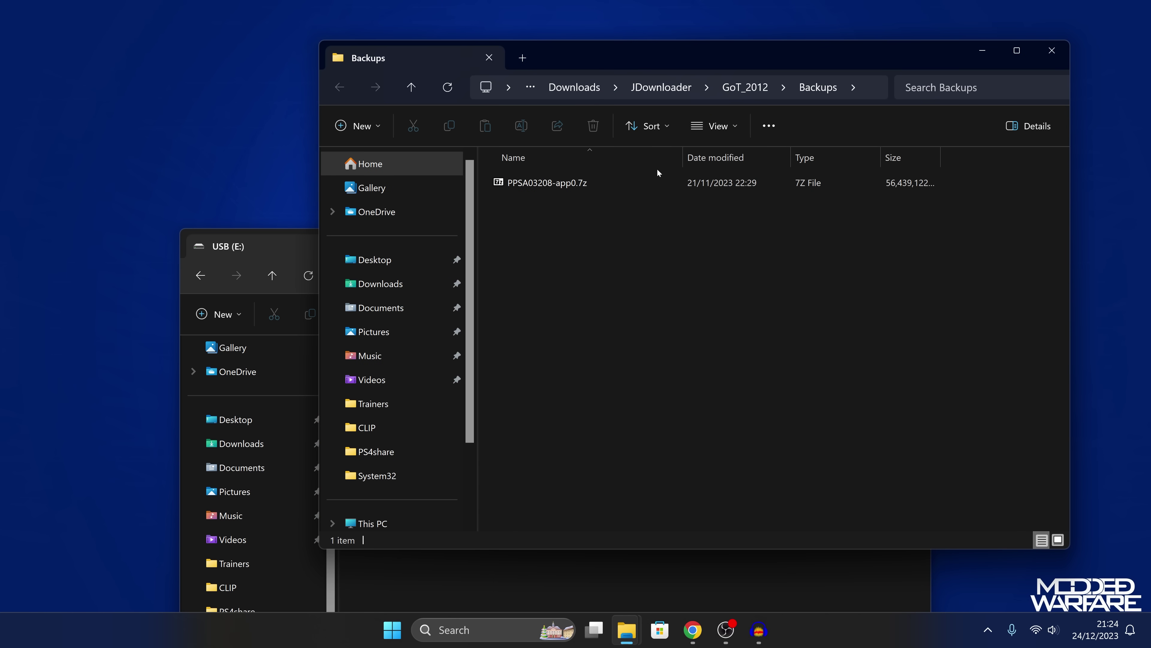
pyautogui.click(573, 191)
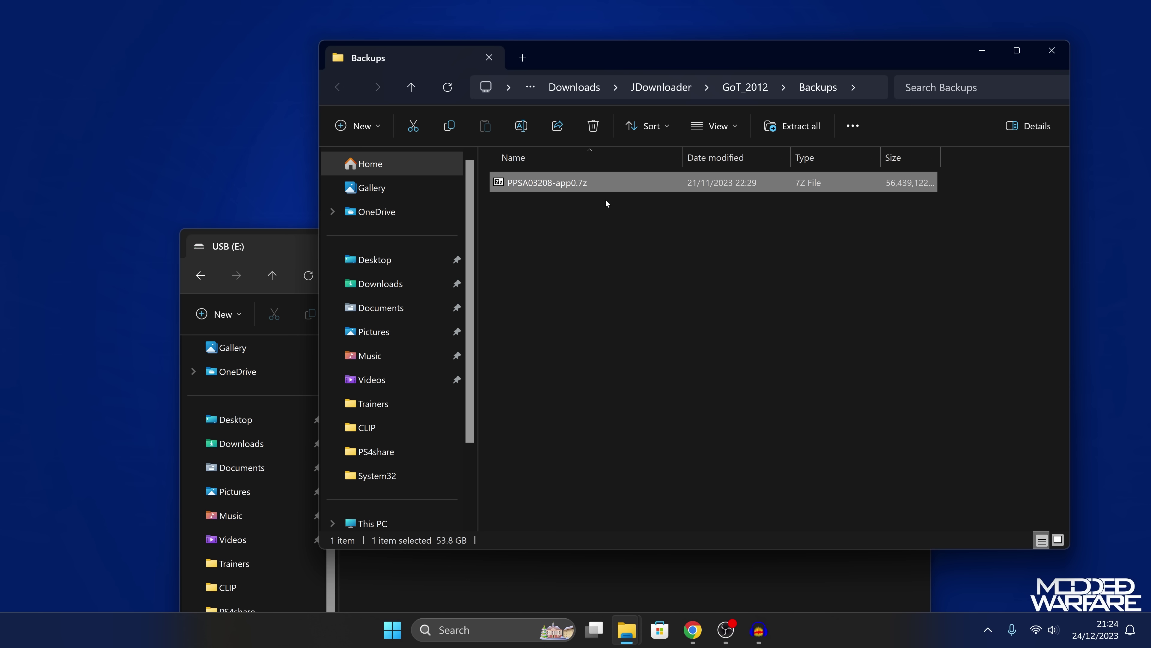
pyautogui.moveTo(637, 41); pyautogui.dragTo(824, 19)
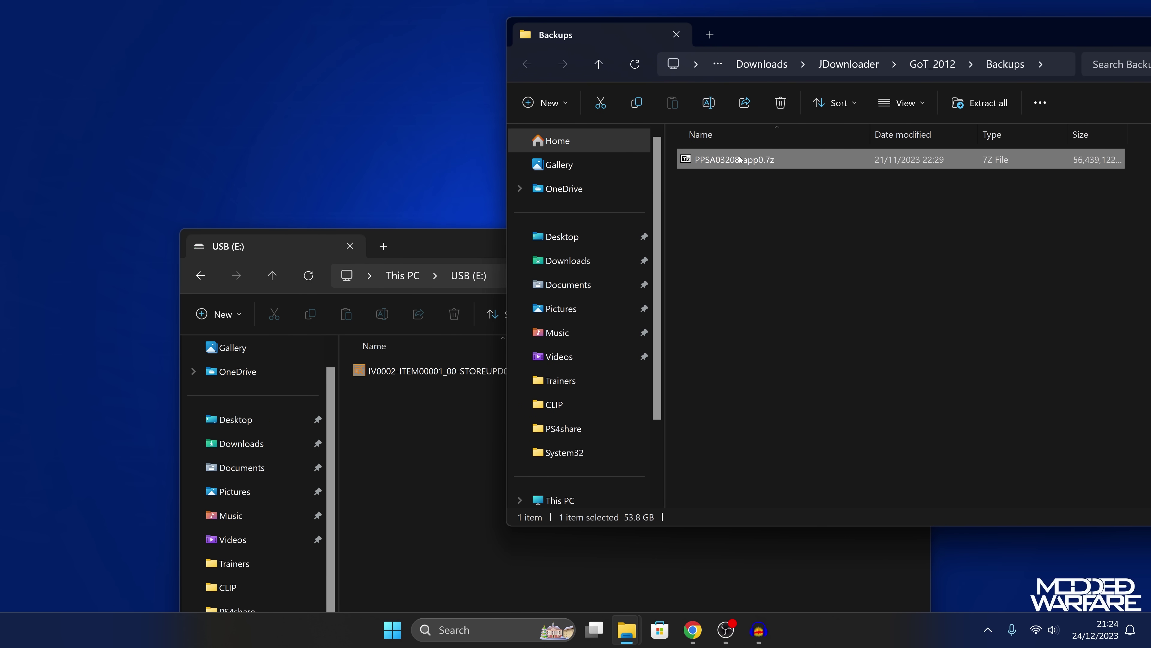
pyautogui.rightClick(784, 156)
pyautogui.click(609, 327)
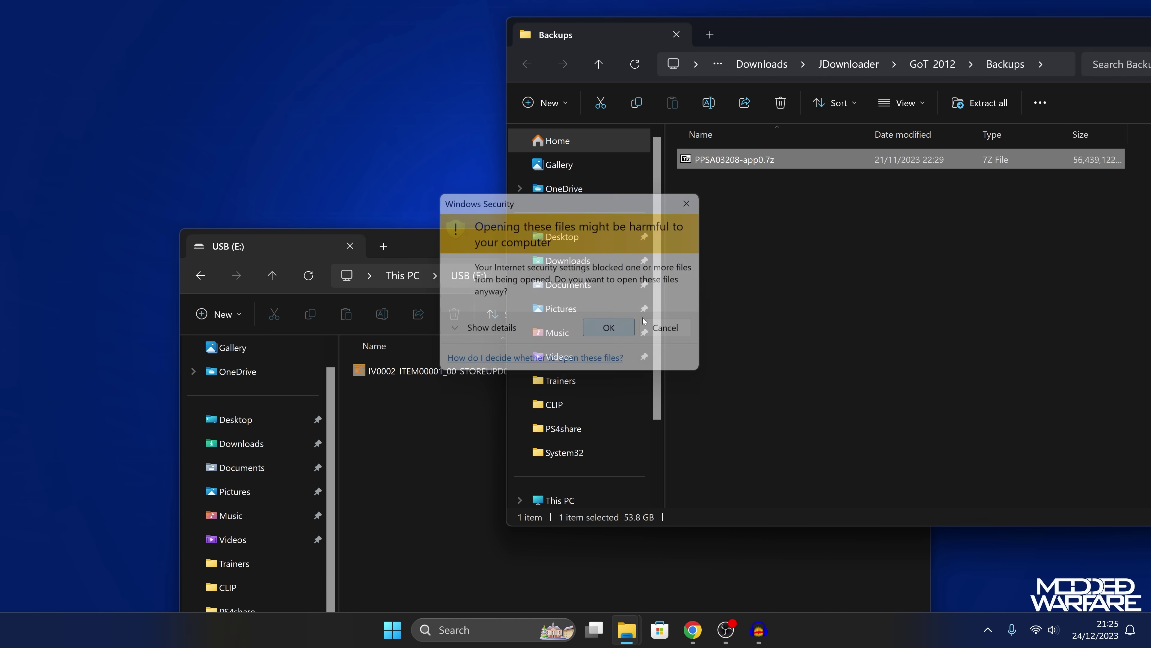
pyautogui.moveTo(836, 255)
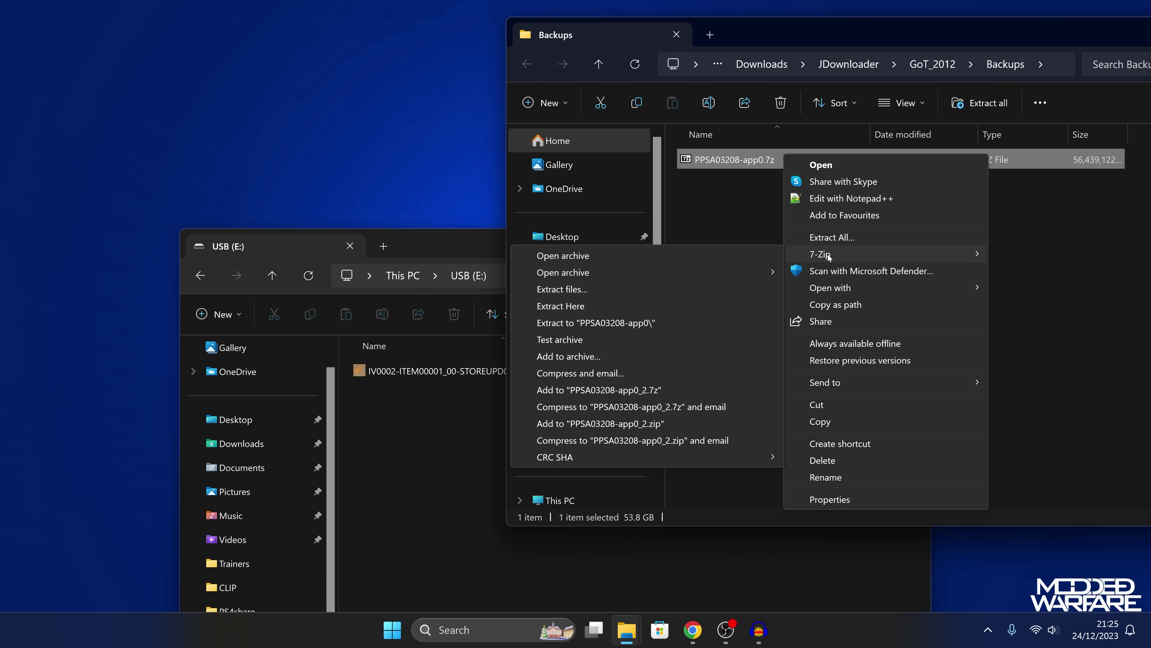
pyautogui.click(631, 255)
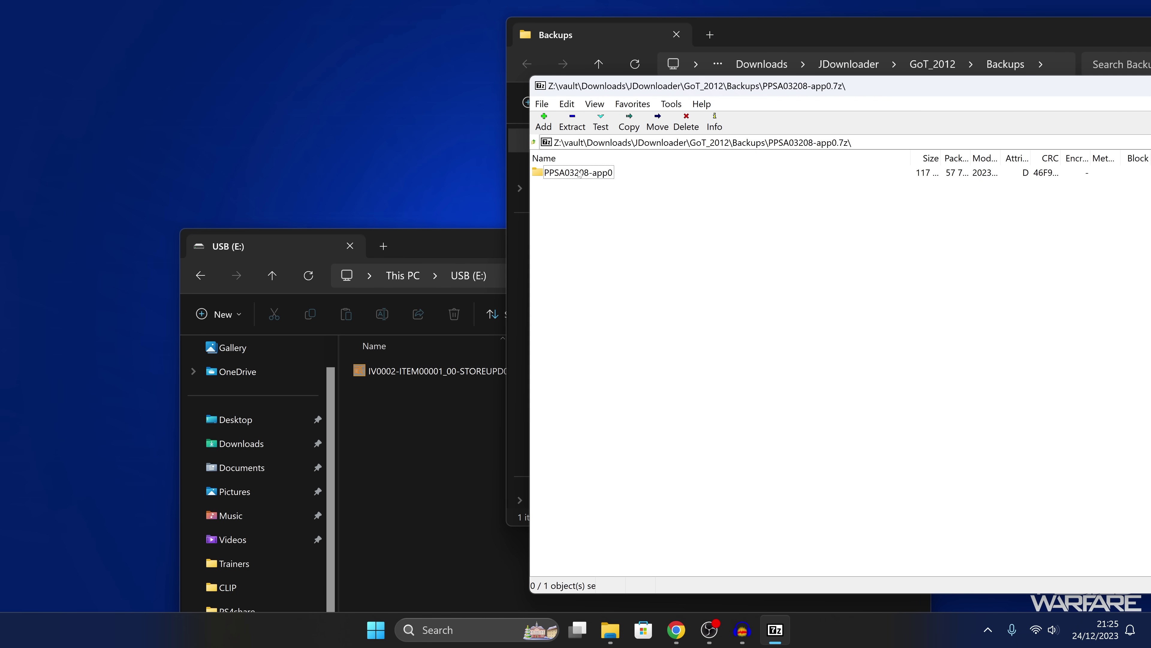
# - Check eboot.bin inside the archive's PPSA03208-app0 folder and extract the whole folder to the root of the USB (E:) drive
pyautogui.doubleClick(580, 175)
pyautogui.click(569, 255)
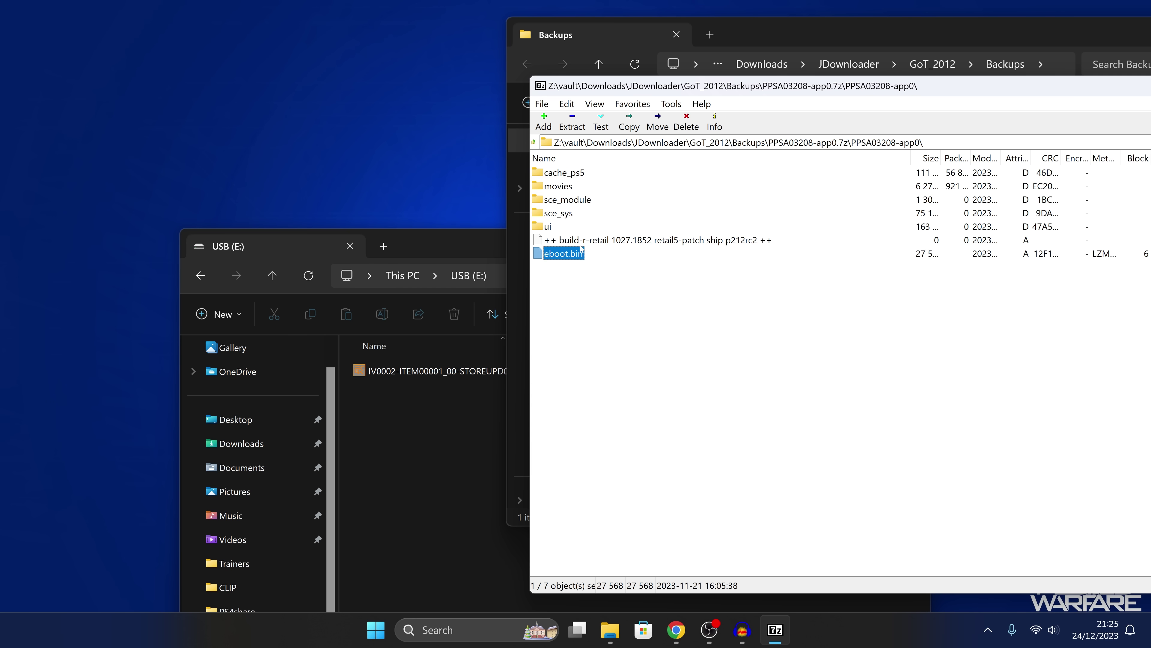
pyautogui.click(533, 142)
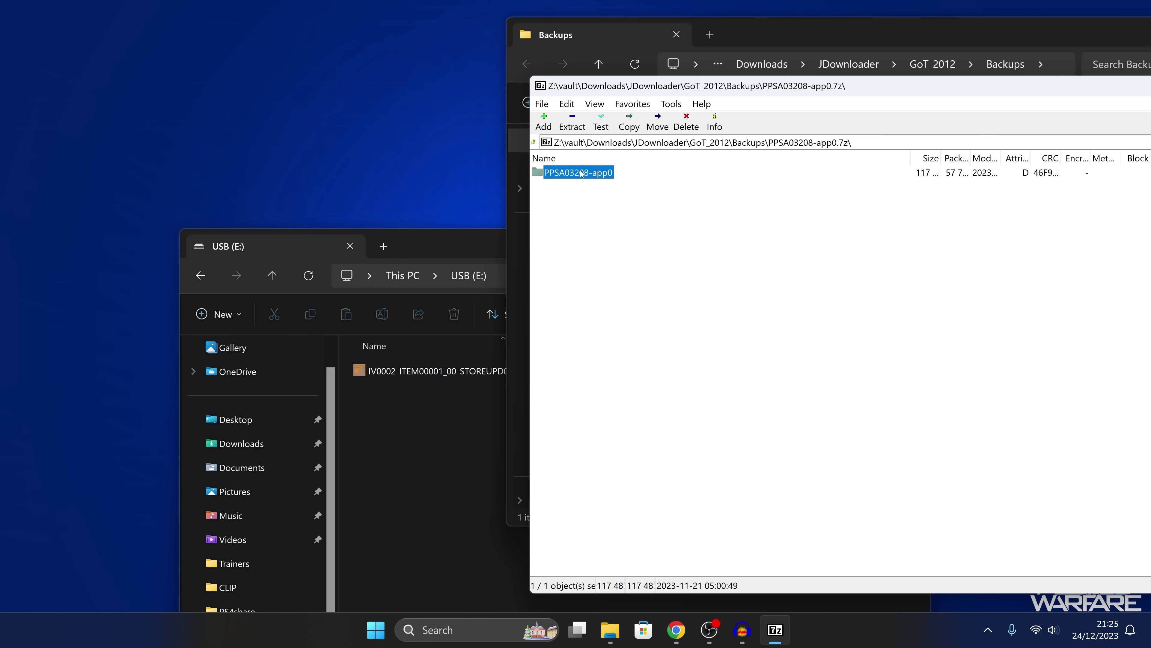
pyautogui.moveTo(585, 171); pyautogui.dragTo(432, 437)
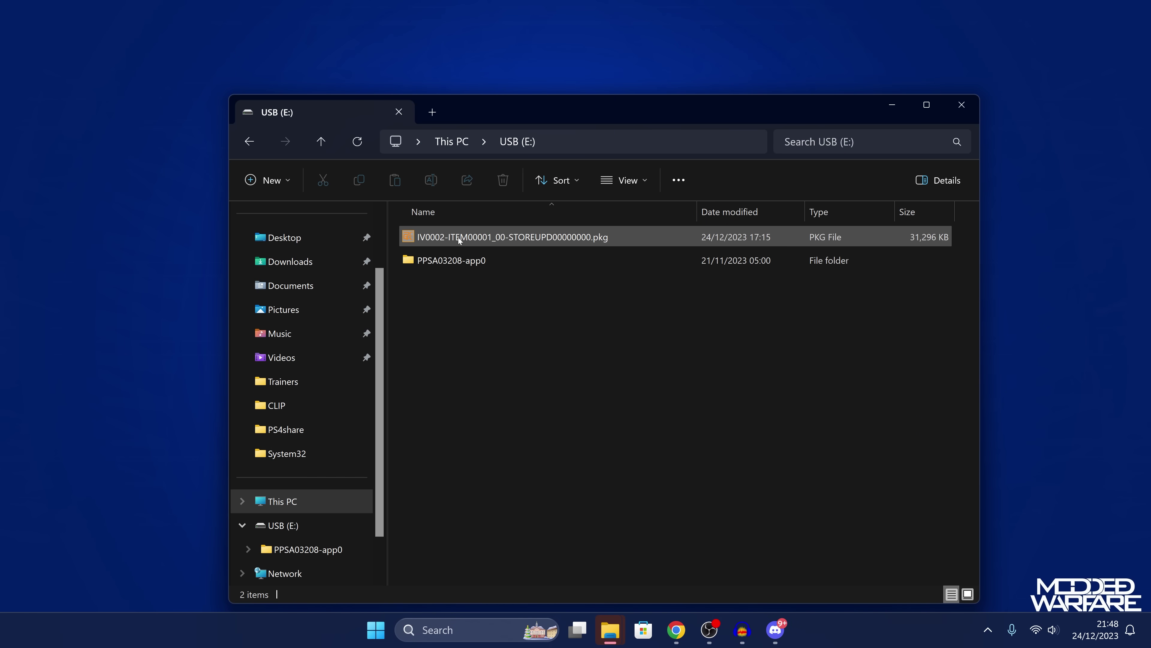
# - Close the USB (E:) window and safely eject the Best USB Device
pyautogui.click(504, 237)
pyautogui.click(962, 104)
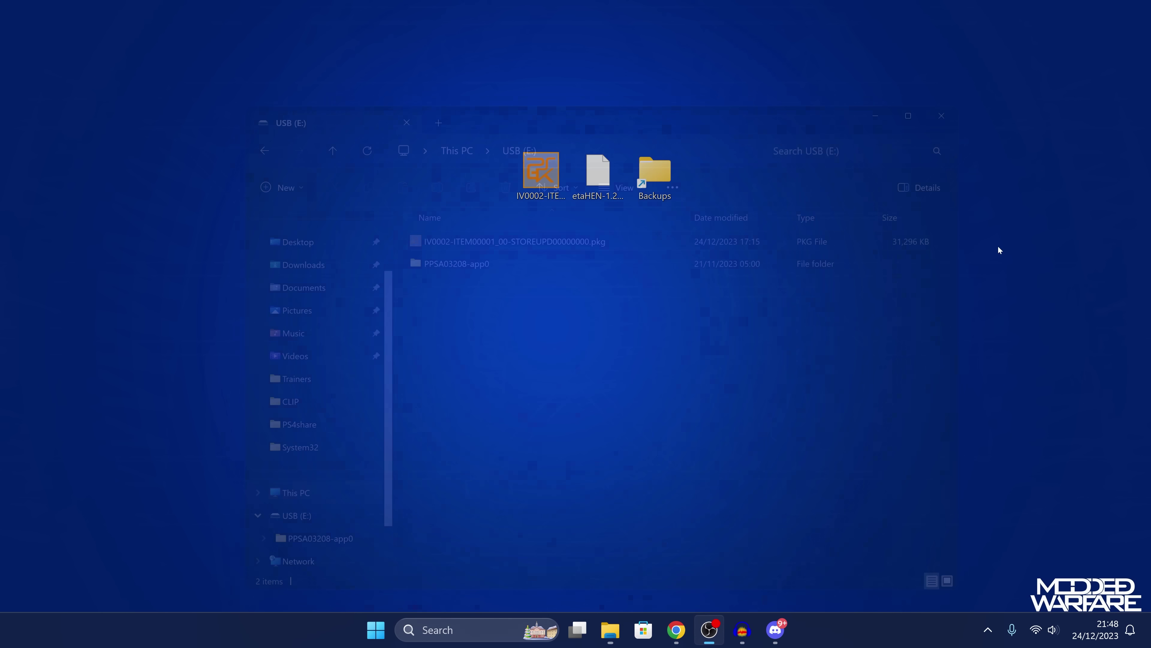
pyautogui.click(988, 629)
pyautogui.rightClick(928, 584)
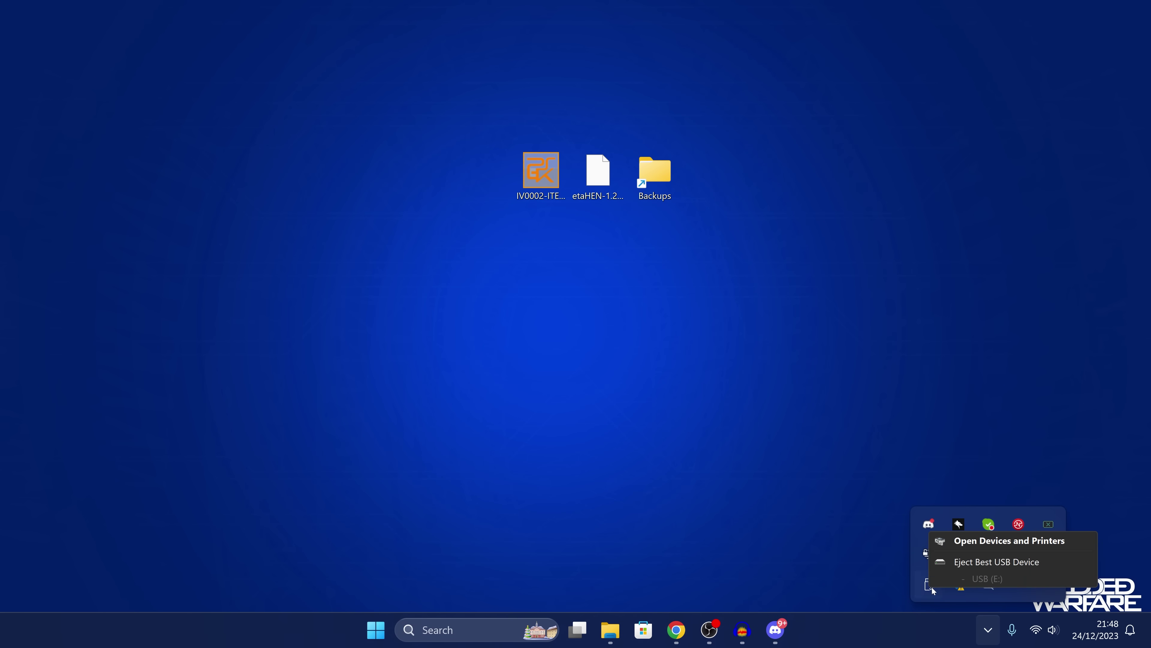
pyautogui.click(962, 563)
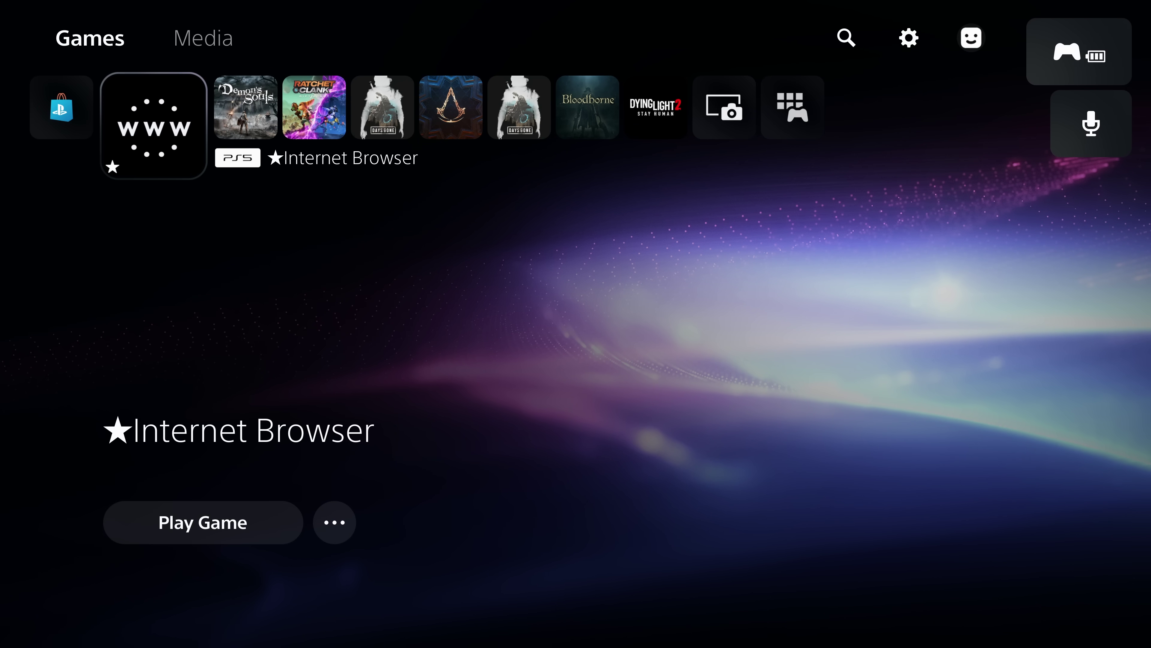
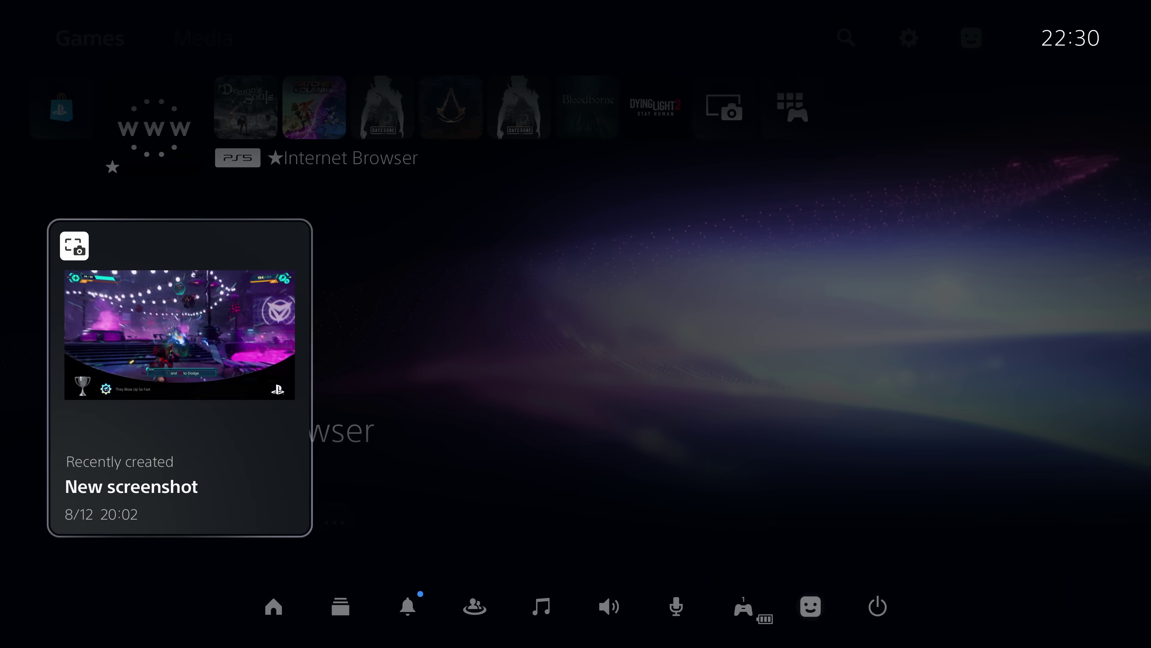
# - On the PS5, leave the control centre, open the system Settings and enter Debug Settings
pyautogui.press('Escape')
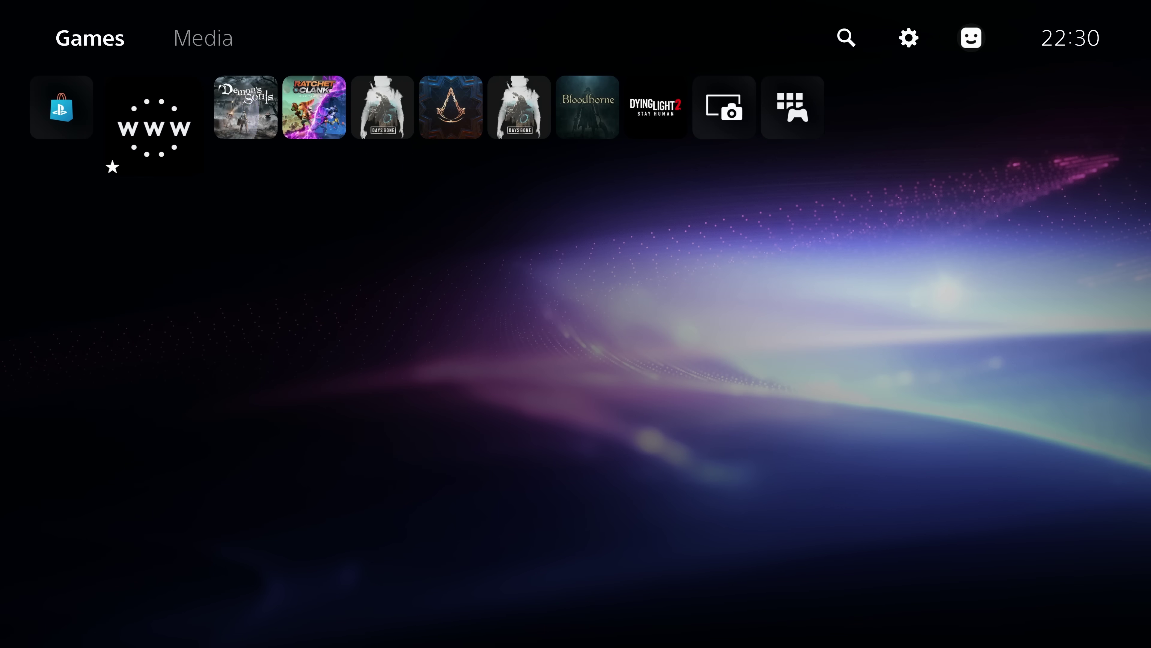
pyautogui.press('Right')
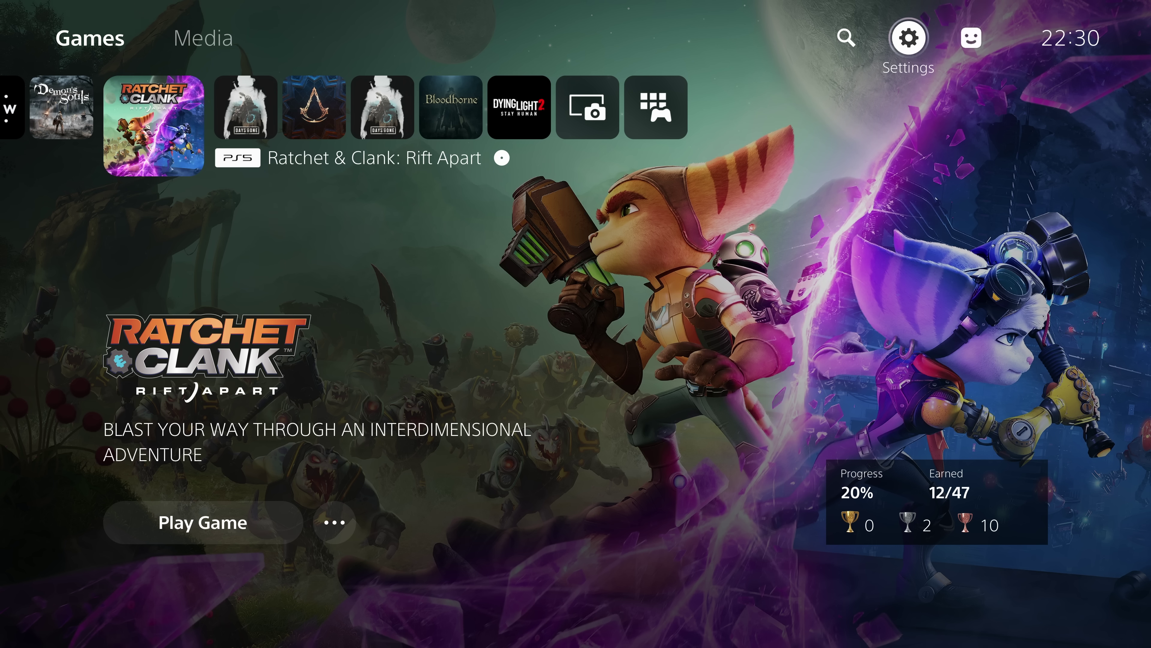
pyautogui.press('Return')
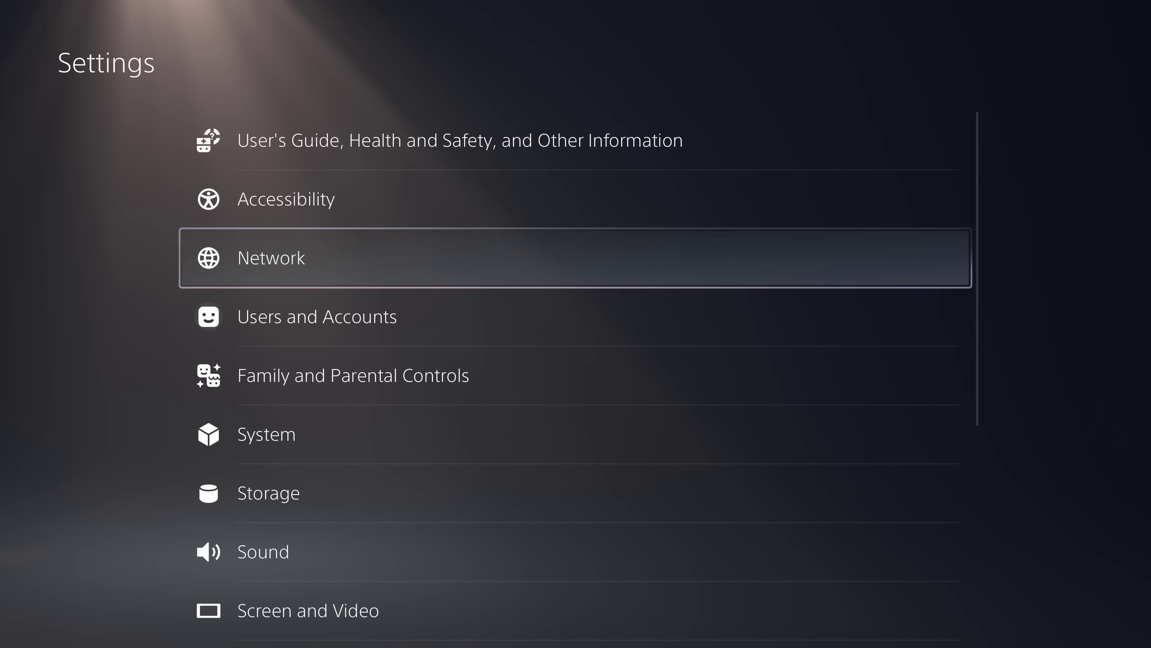
pyautogui.press('Up')
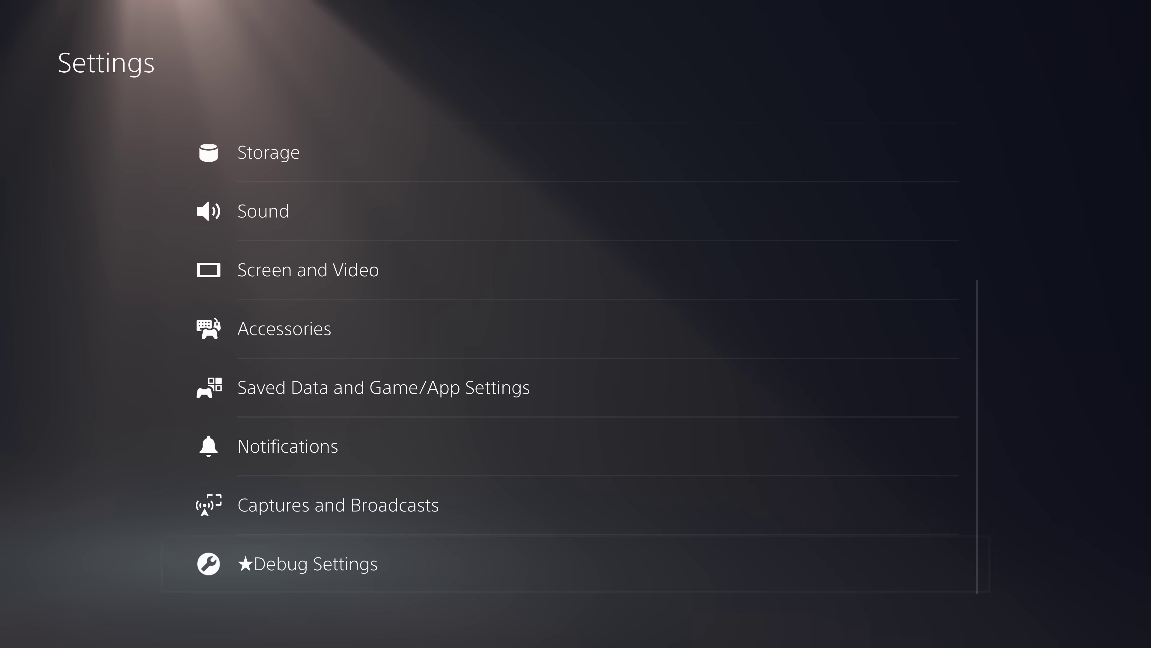
pyautogui.press('Return')
# - Install IV0002-ITEM00001_00-STOREUPD00000000.pkg from the USB drive with the Package Installer and exit back out of Debug Settings
pyautogui.press('Return')
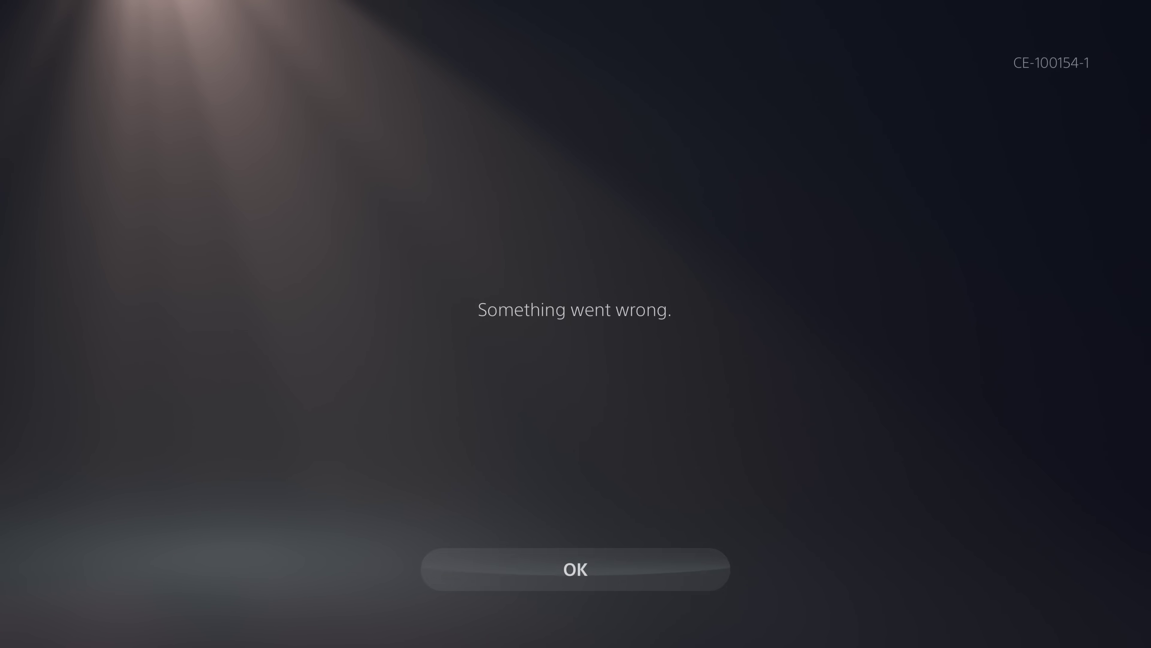
pyautogui.press('Return')
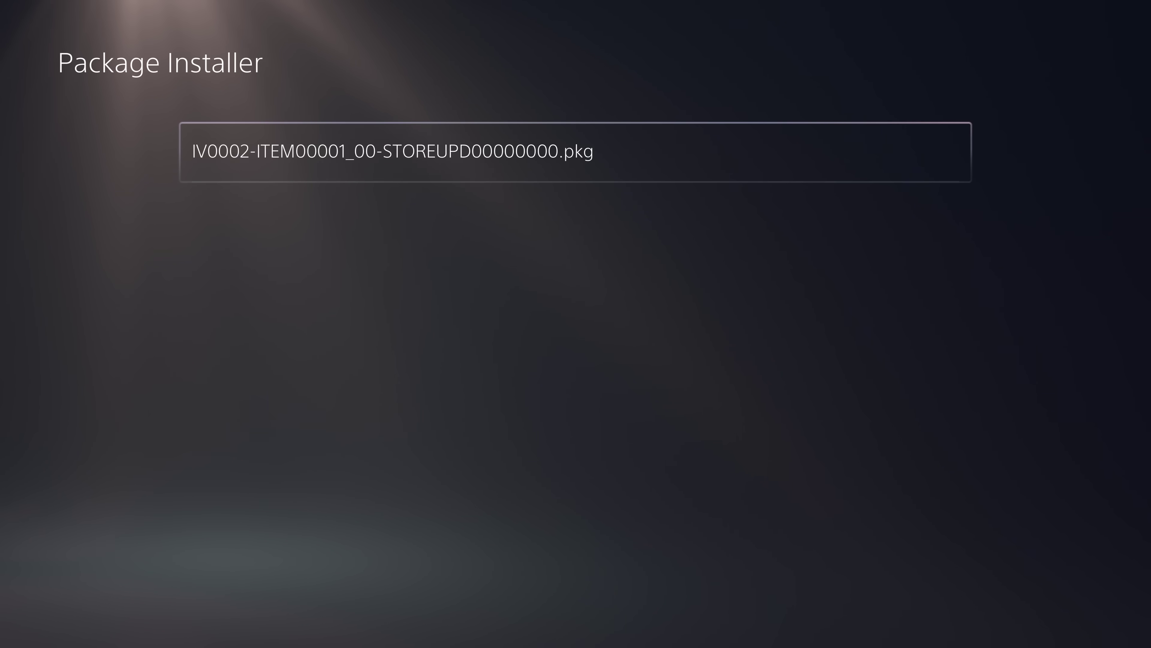
pyautogui.press('Return')
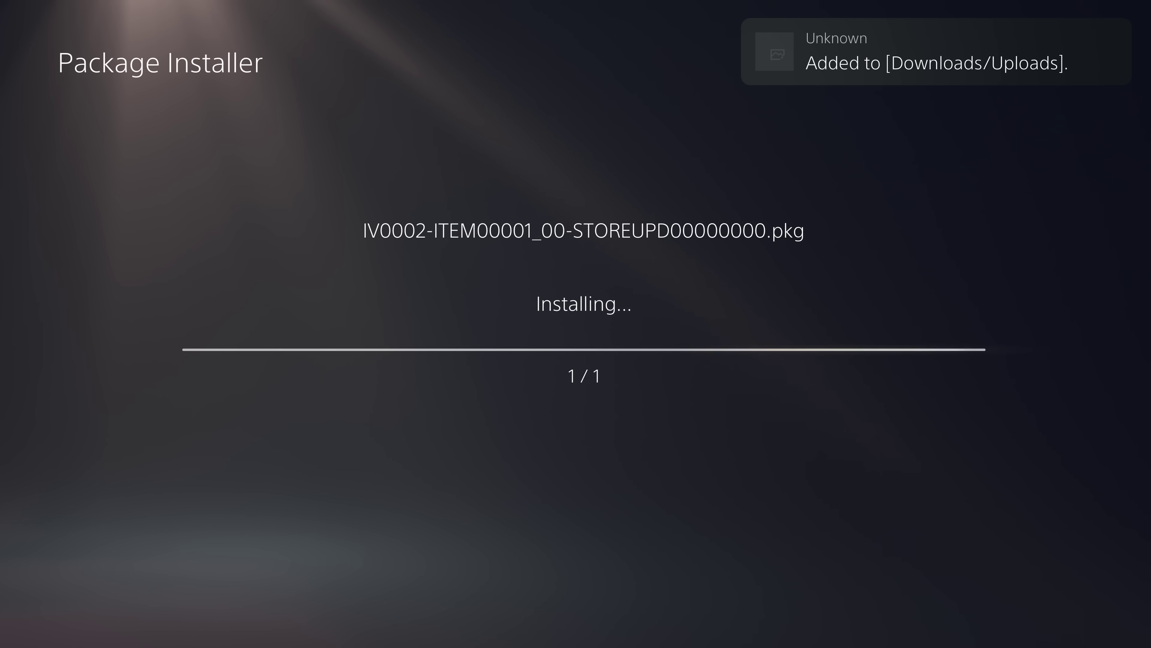
pyautogui.press('Escape')
pyautogui.press('Escape')
pyautogui.press('Escape')
pyautogui.press('Escape')
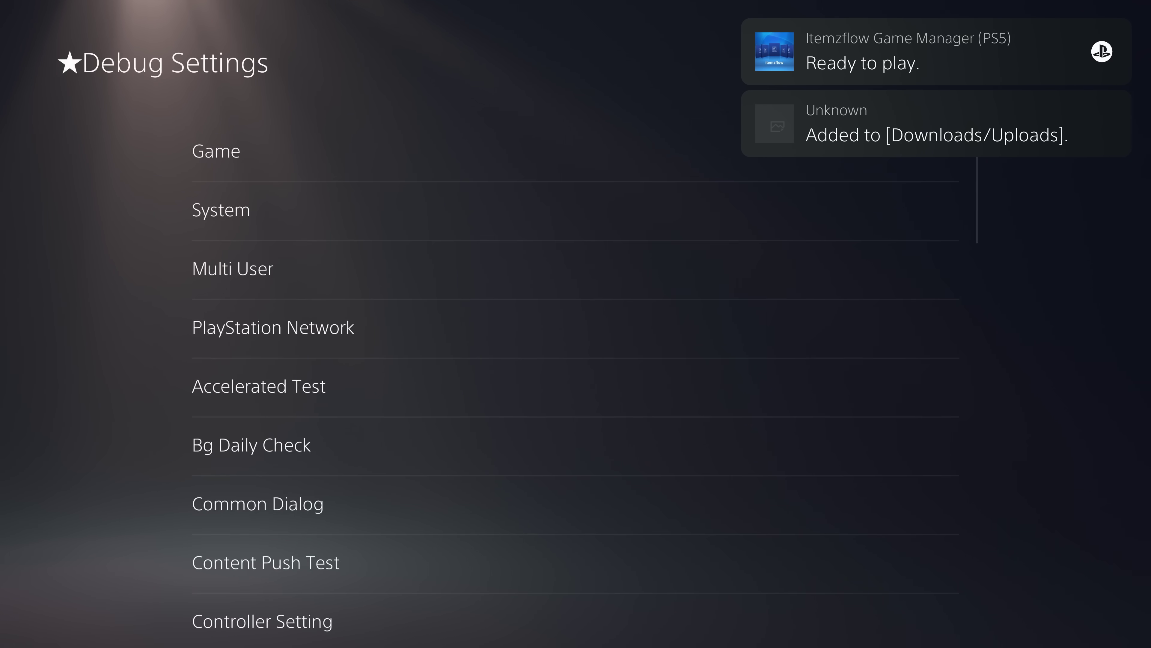
# - Launch the newly installed Itemzflow Game Manager from the PS5 home screen
pyautogui.press('Left')
pyautogui.press('Left')
pyautogui.press('Left')
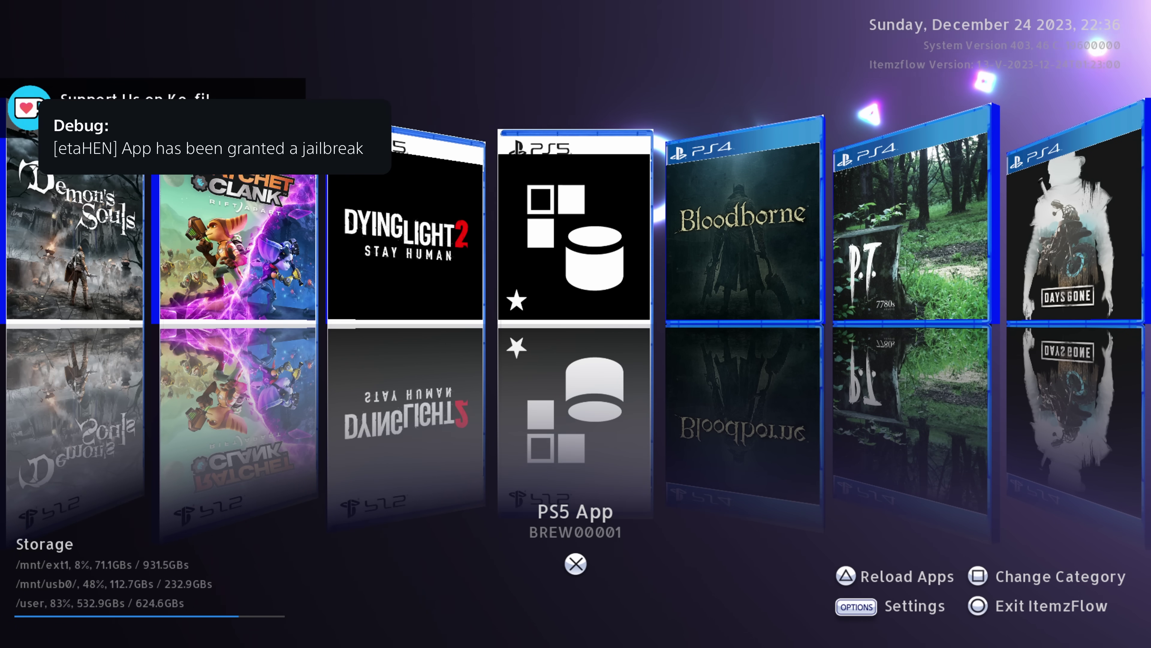
# - Browse the Itemzflow game covers as far as Demon's Souls and return to the PS5 App (BREW00001) entry
pyautogui.press('Right')
pyautogui.press('Left')
pyautogui.press('Left')
pyautogui.press('Left')
pyautogui.press('Left')
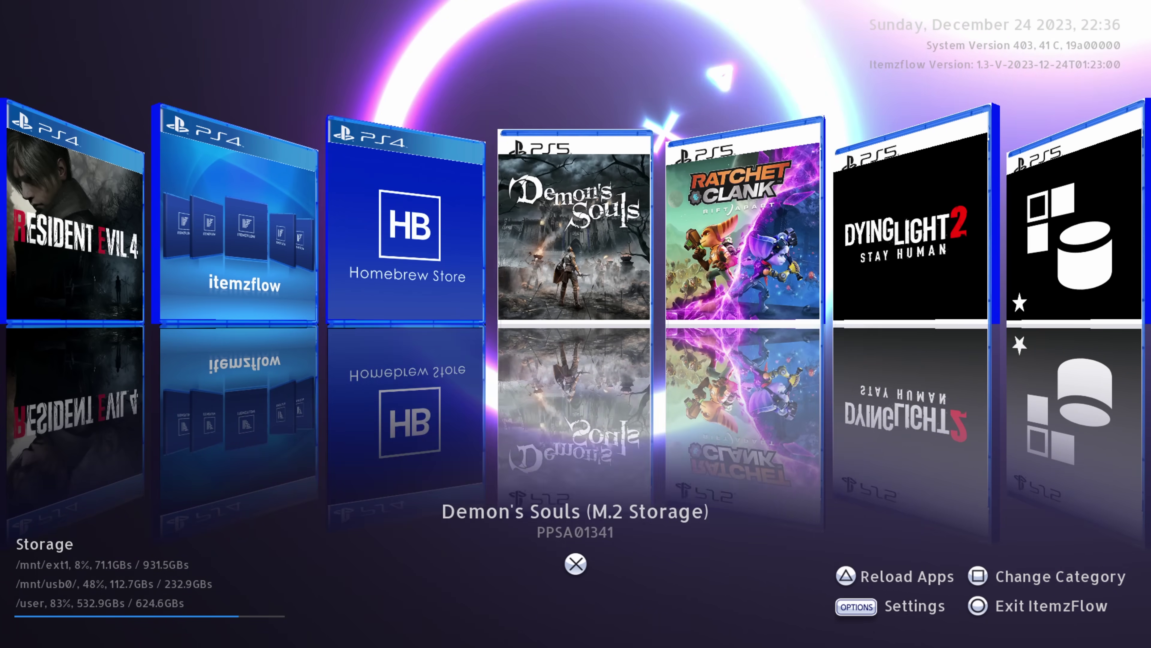
pyautogui.press('Right')
pyautogui.press('Right')
pyautogui.press('Right')
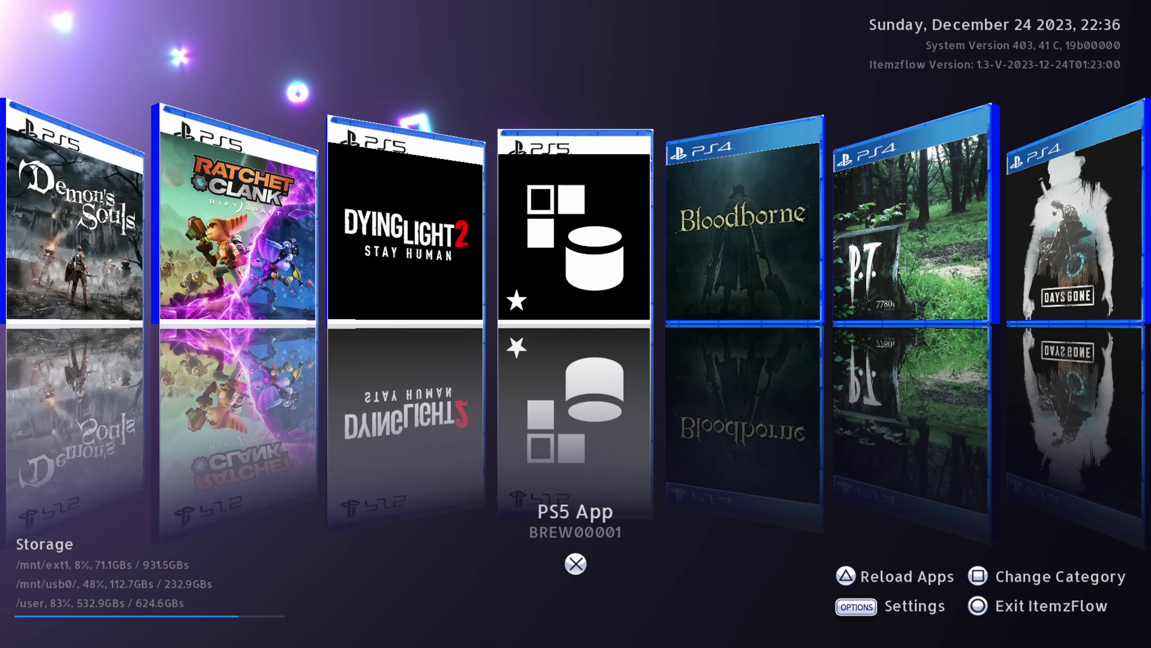
# - Open the PS5 App (BREW00001) entry and open the folder picker for changing its app path
pyautogui.press('Return')
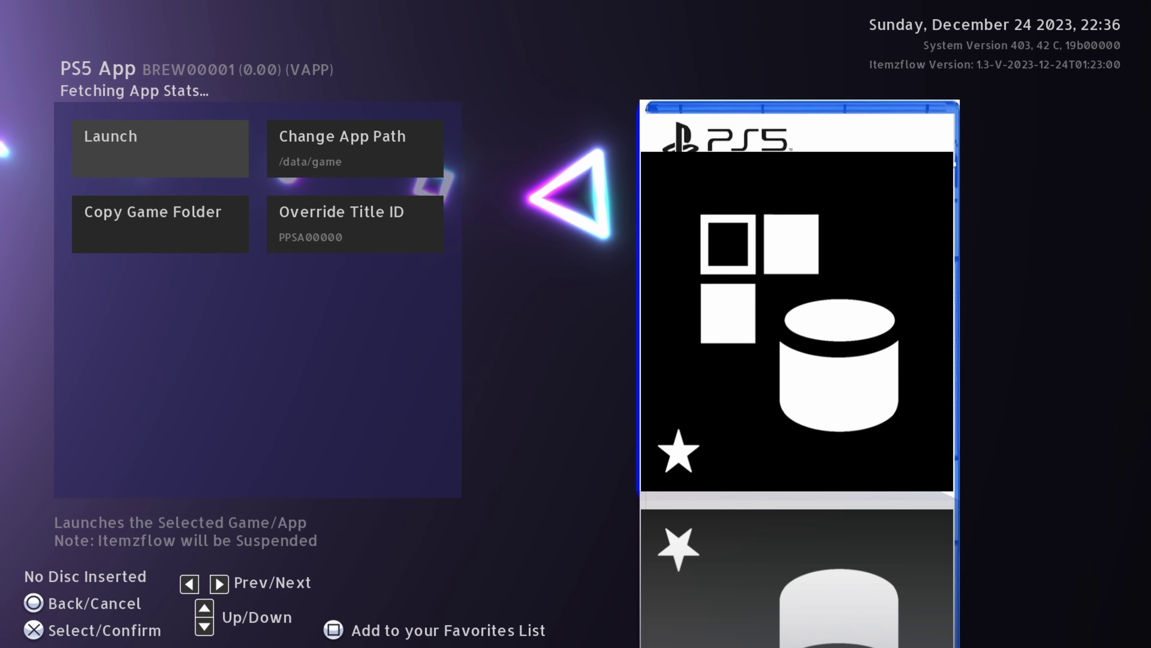
pyautogui.press('Right')
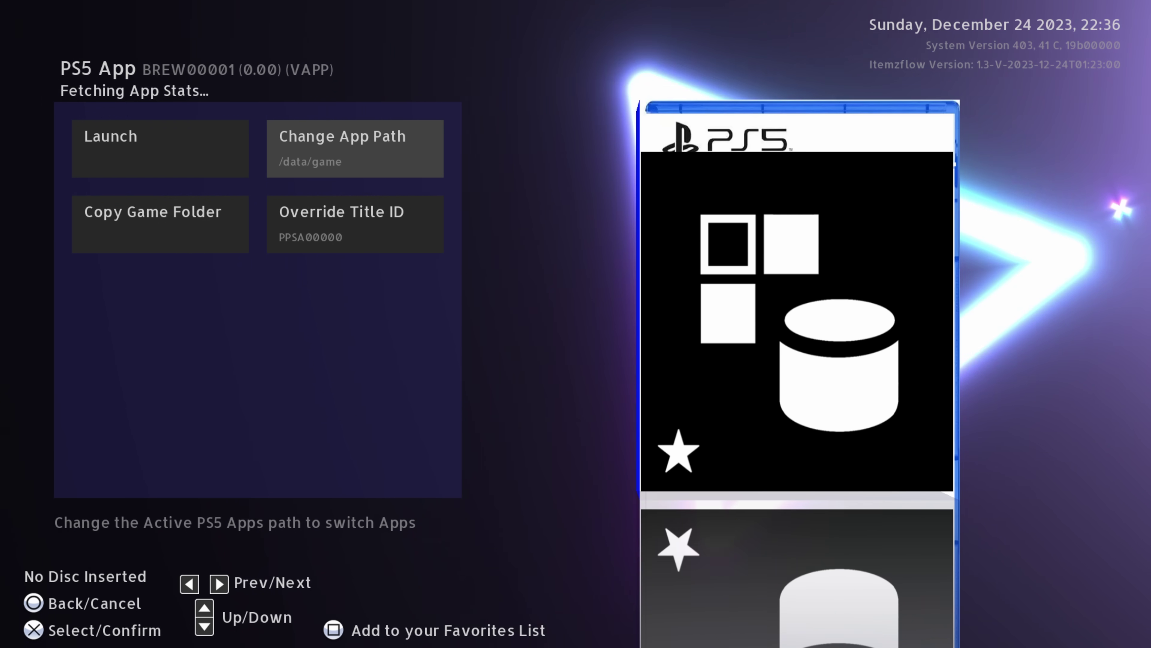
pyautogui.press('Down')
pyautogui.press('Up')
pyautogui.press('Left')
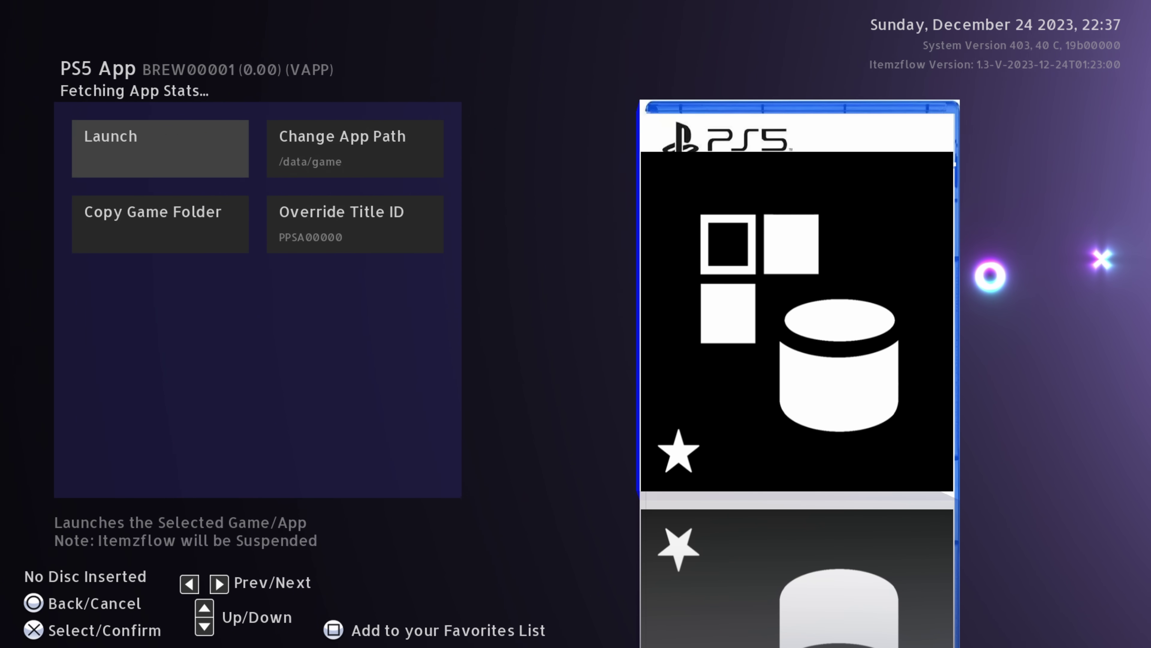
pyautogui.press('Right')
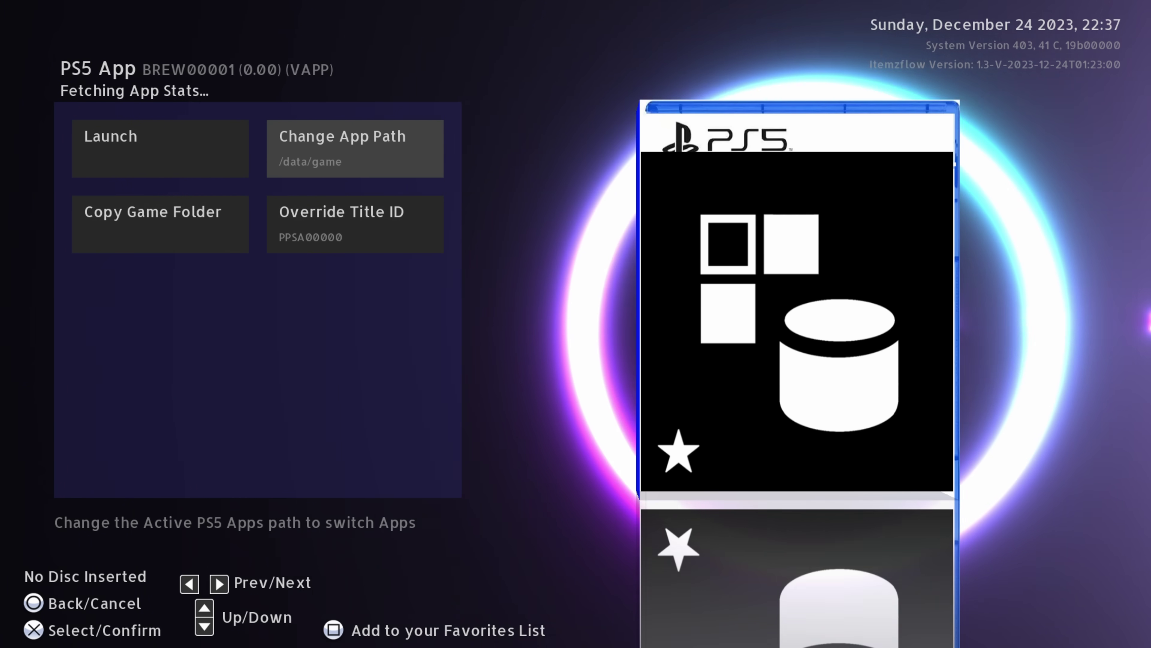
pyautogui.press('Return')
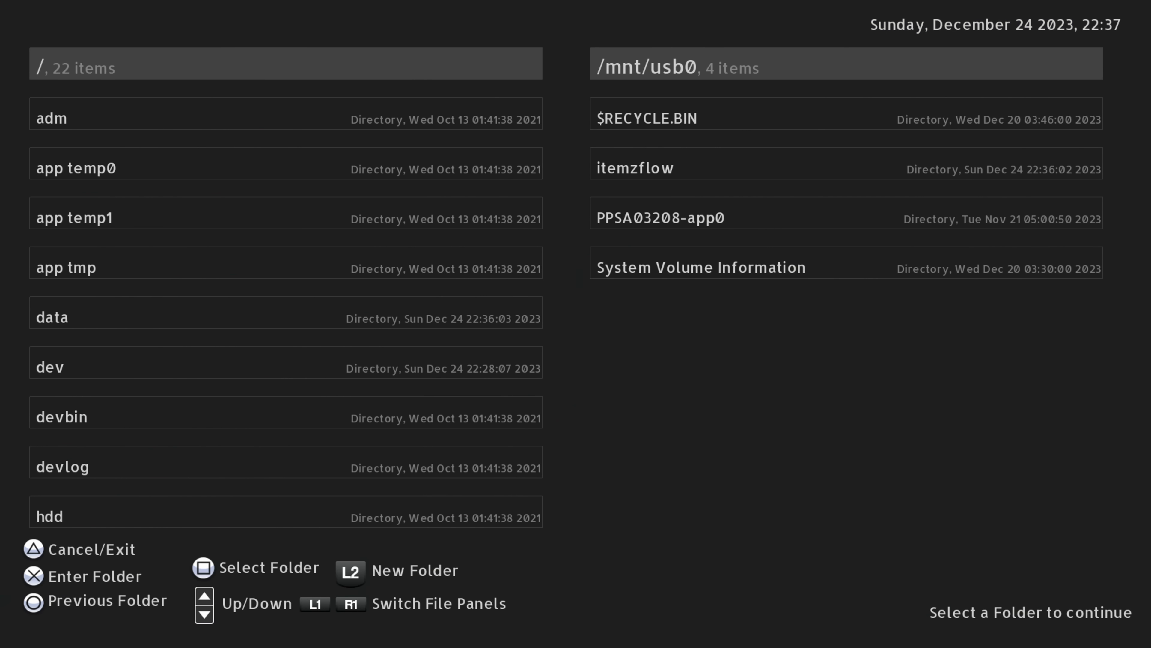
# - Look through the folders of the root directory in the folder picker
pyautogui.press('Down')
pyautogui.press('Up')
pyautogui.press('Down')
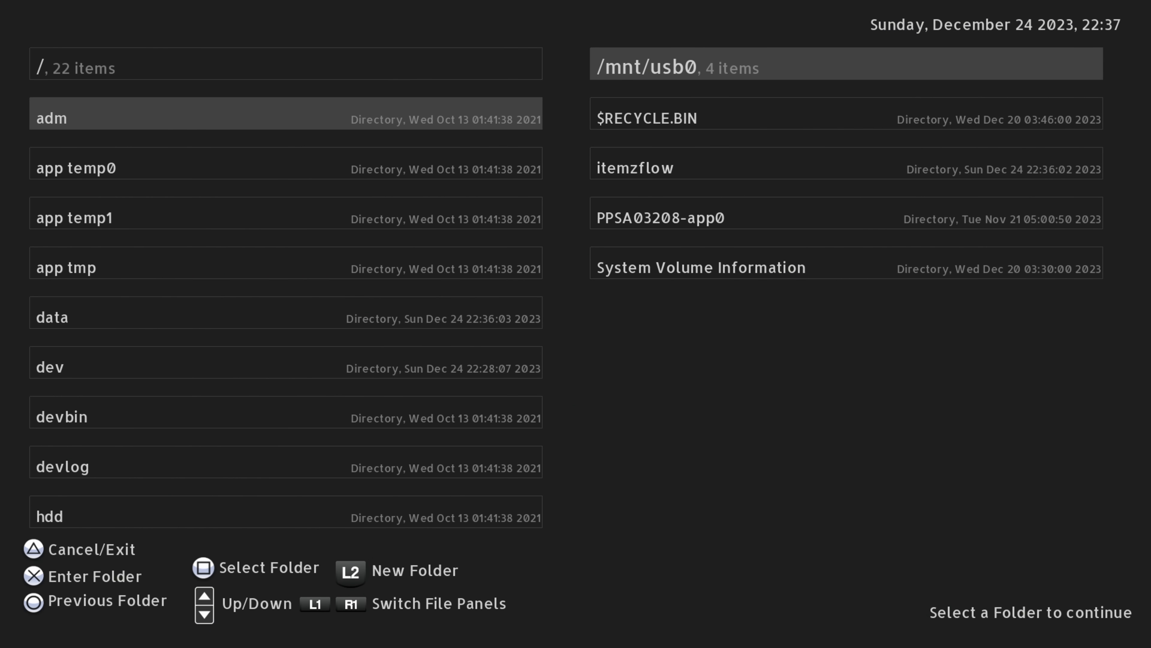
pyautogui.press('Down')
pyautogui.press('Down')
pyautogui.press('Down')
pyautogui.press('Down')
pyautogui.press('Up')
pyautogui.press('Up')
pyautogui.press('Up')
pyautogui.press('Up')
pyautogui.press('Down')
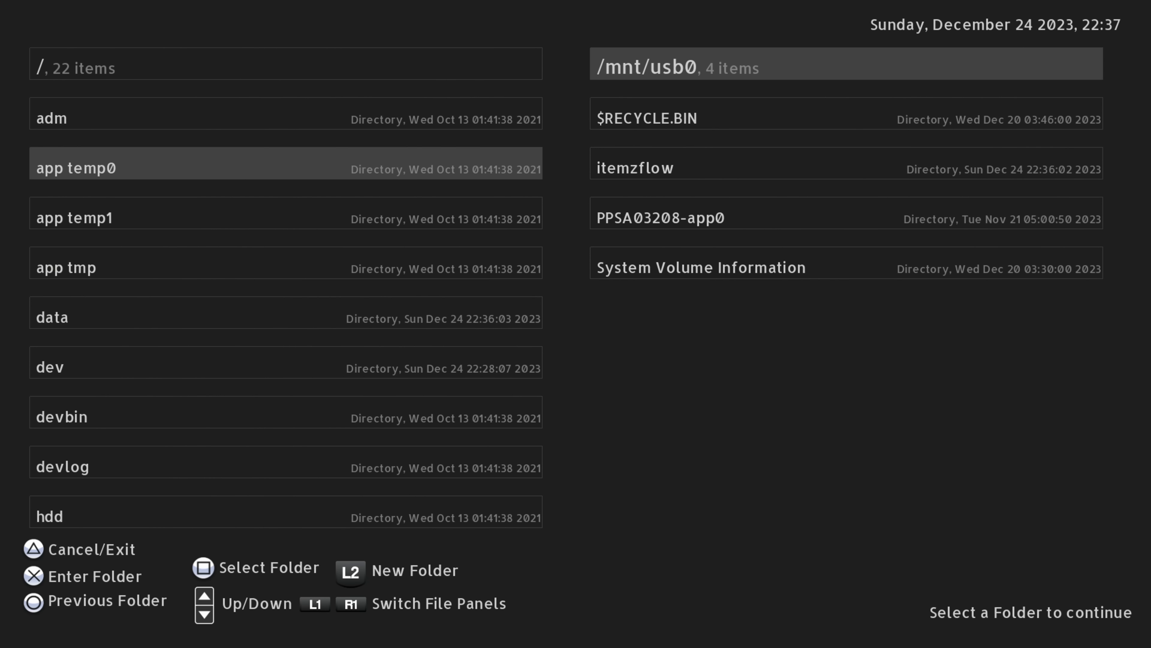
pyautogui.press('Up')
# - Select the PPSA03208-app0 folder in /mnt/usb0 as the app path for PS5 App
pyautogui.press('Down')
pyautogui.press('Down')
pyautogui.press('Down')
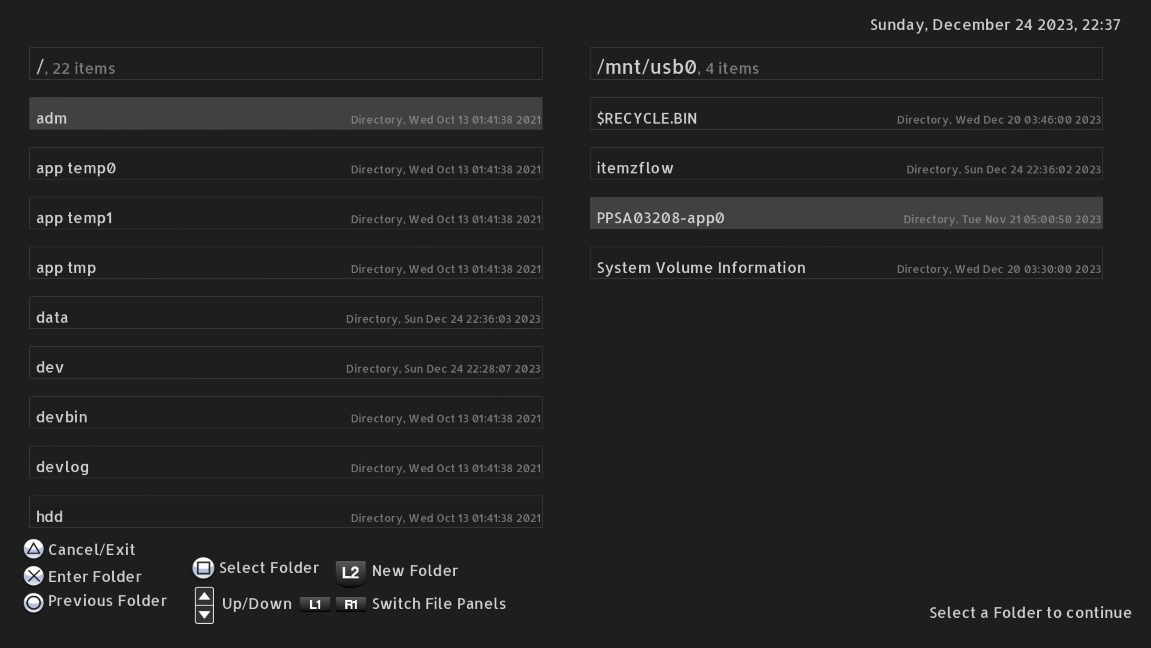
pyautogui.press('Up')
pyautogui.press('Up')
pyautogui.press('Up')
pyautogui.press('Down')
pyautogui.press('Up')
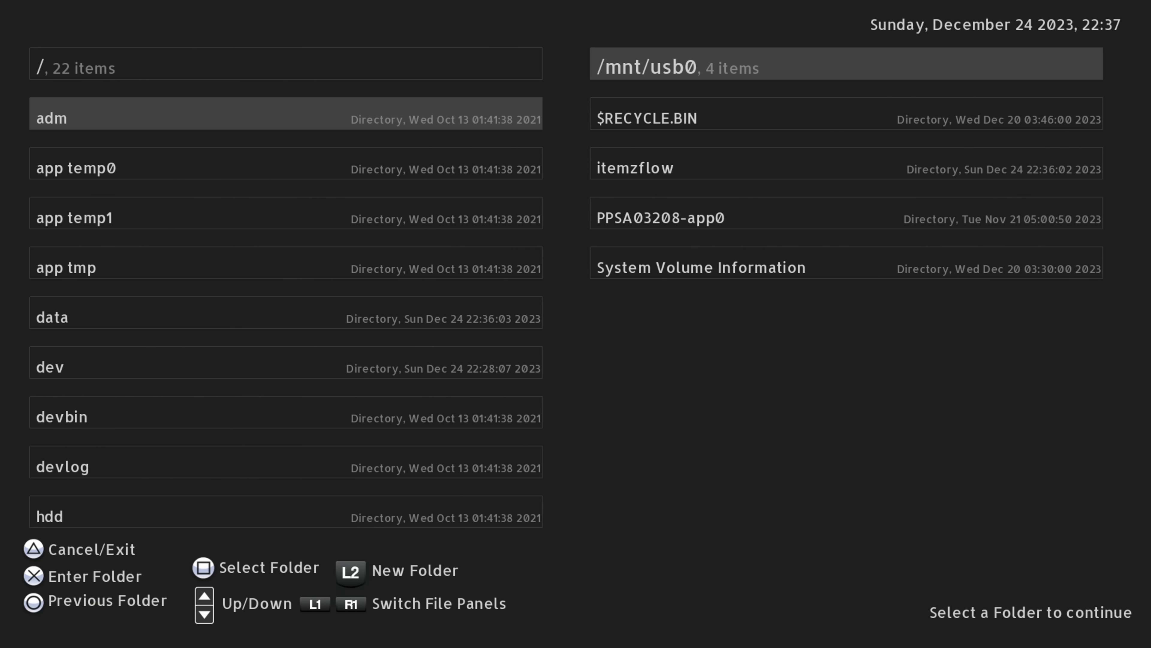
pyautogui.press('Down')
pyautogui.press('Down')
pyautogui.press('Down')
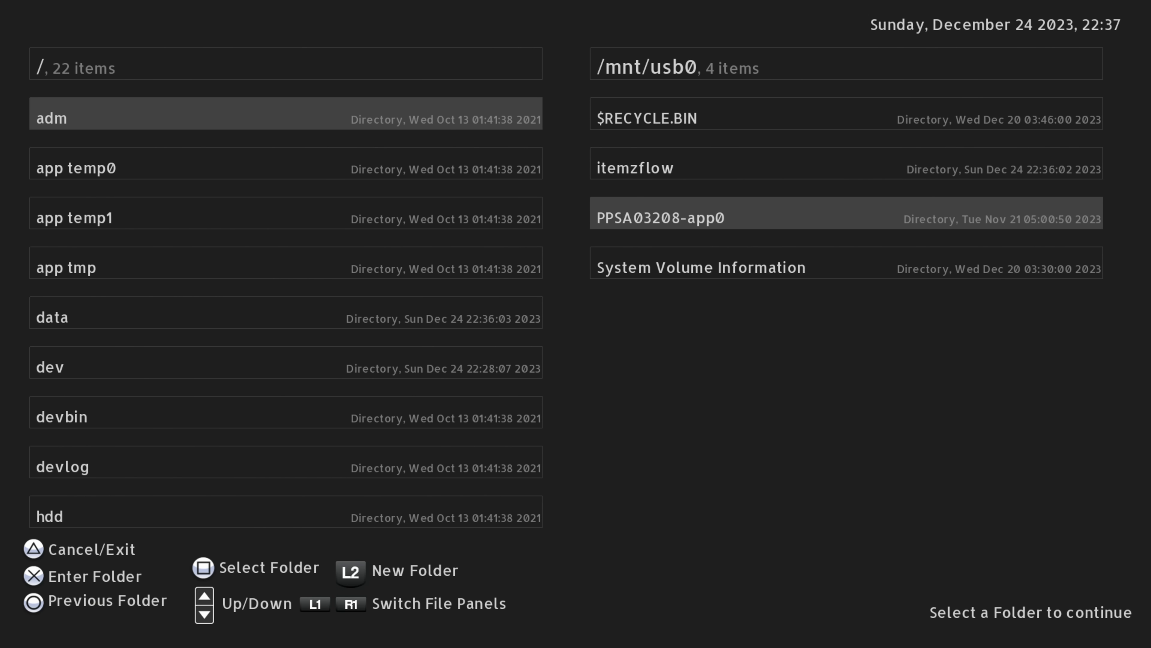
pyautogui.press('Down')
pyautogui.press('Up')
pyautogui.press('Return')
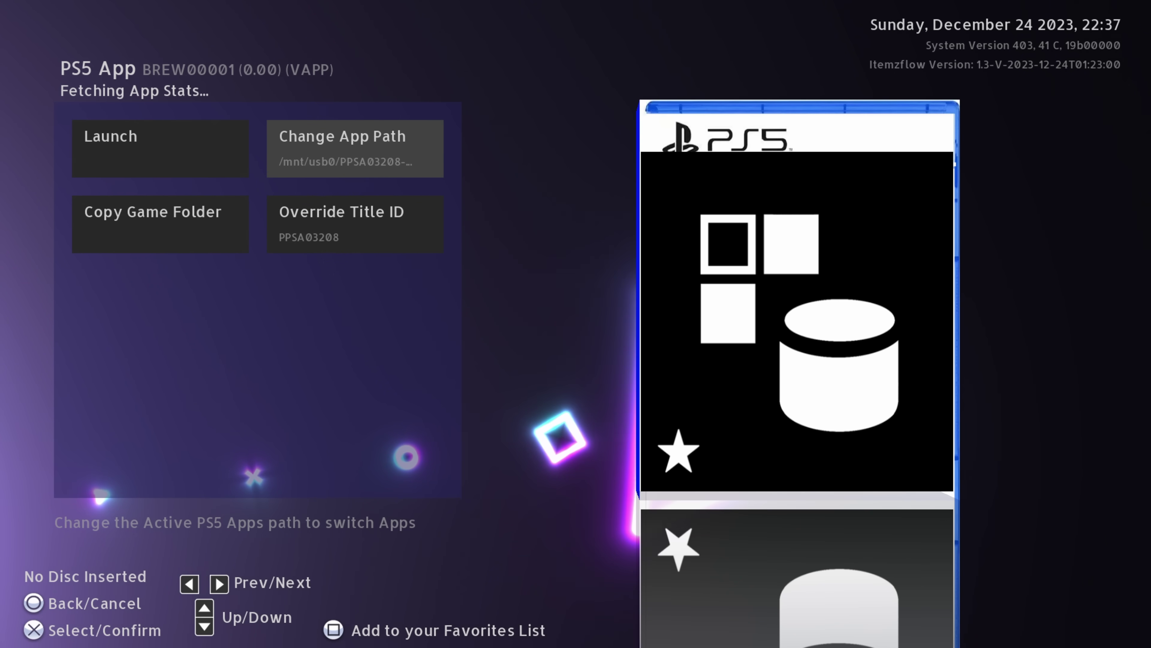
# - Check the Override Title ID setting and launch the game from the PS5 App entry
pyautogui.press('Down')
pyautogui.press('Up')
pyautogui.press('Down')
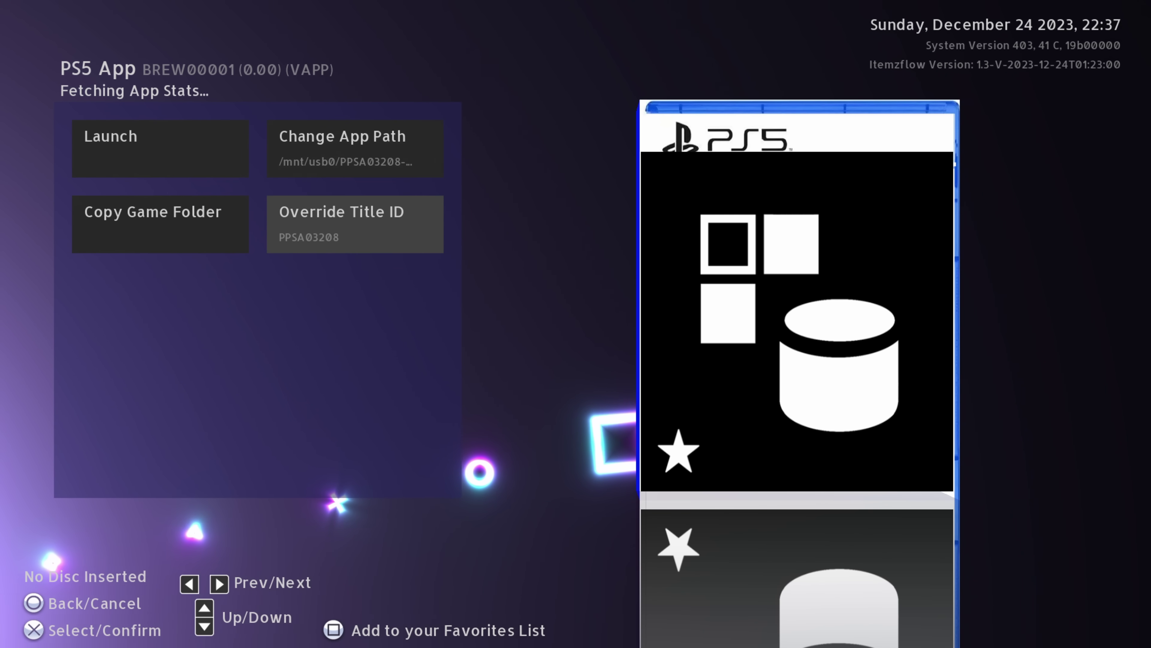
pyautogui.press('Left')
pyautogui.press('Up')
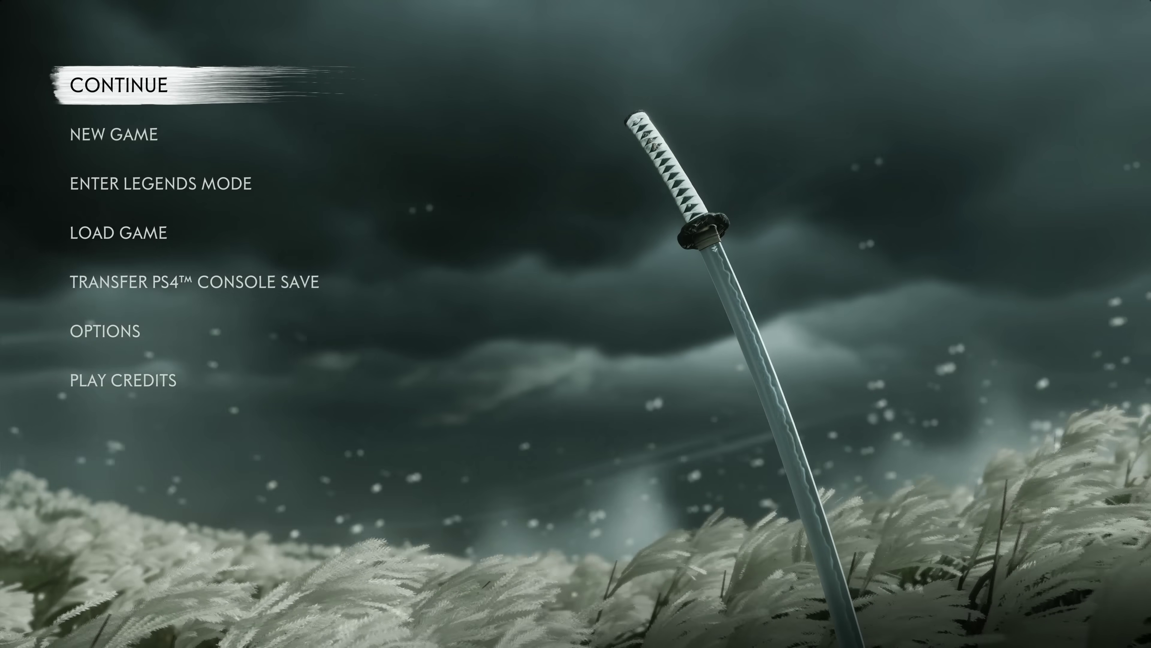
# - Look through the options in the Ghost of Tsushima main menu, from Continue down to Play Credits
pyautogui.click(122, 134)
pyautogui.press('Down')
pyautogui.press('Down')
pyautogui.press('Down')
pyautogui.press('Down')
pyautogui.press('Down')
pyautogui.press('Up')
pyautogui.press('Up')
pyautogui.press('Up')
pyautogui.press('Up')
pyautogui.press('Up')
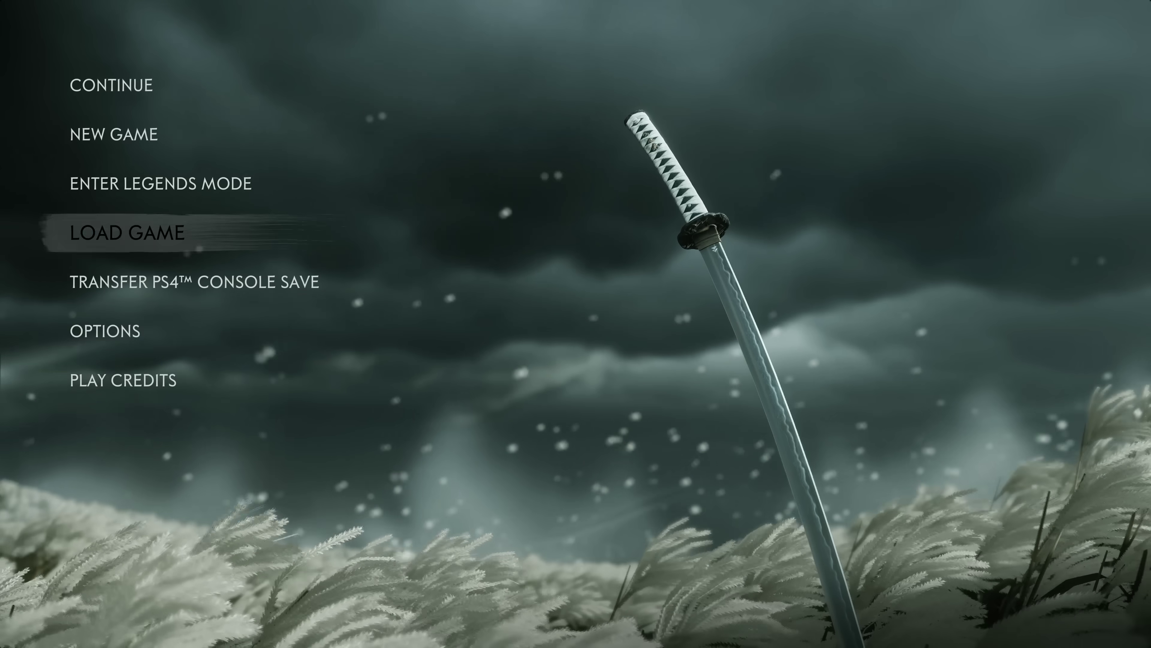
pyautogui.press('Down')
pyautogui.press('Down')
pyautogui.press('Down')
pyautogui.press('Up')
pyautogui.press('Up')
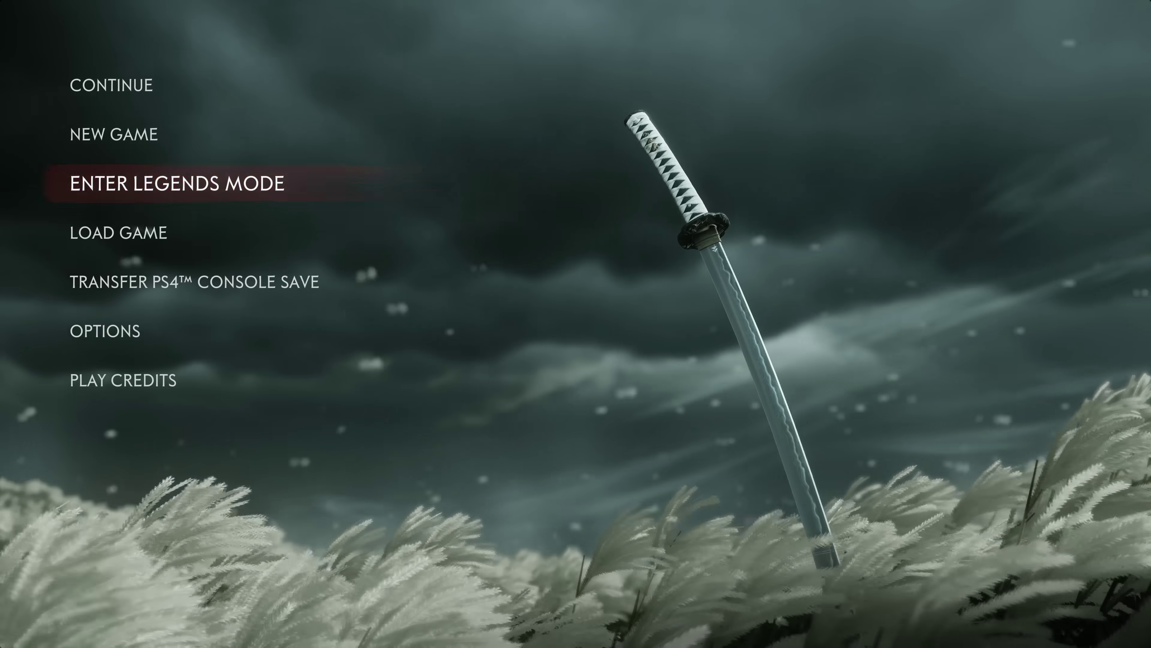
pyautogui.press('Up')
pyautogui.press('Up')
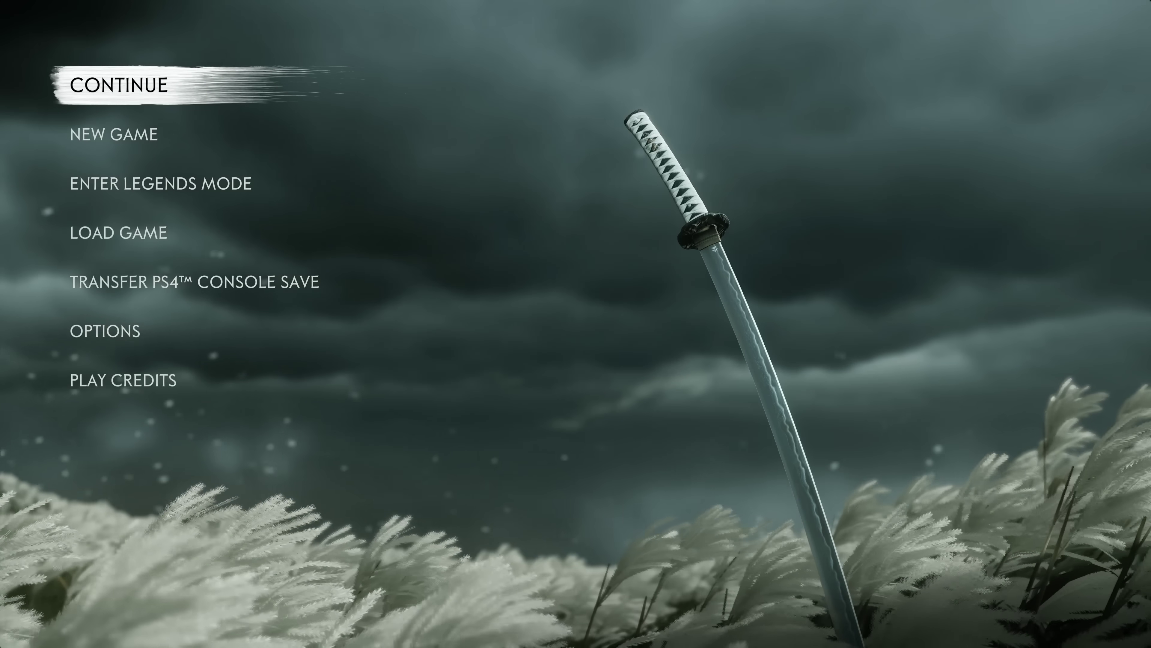
# - Leave Ghost of Tsushima for the PS5 home screen and reopen Itemzflow
pyautogui.press('Escape')
pyautogui.press('Down')
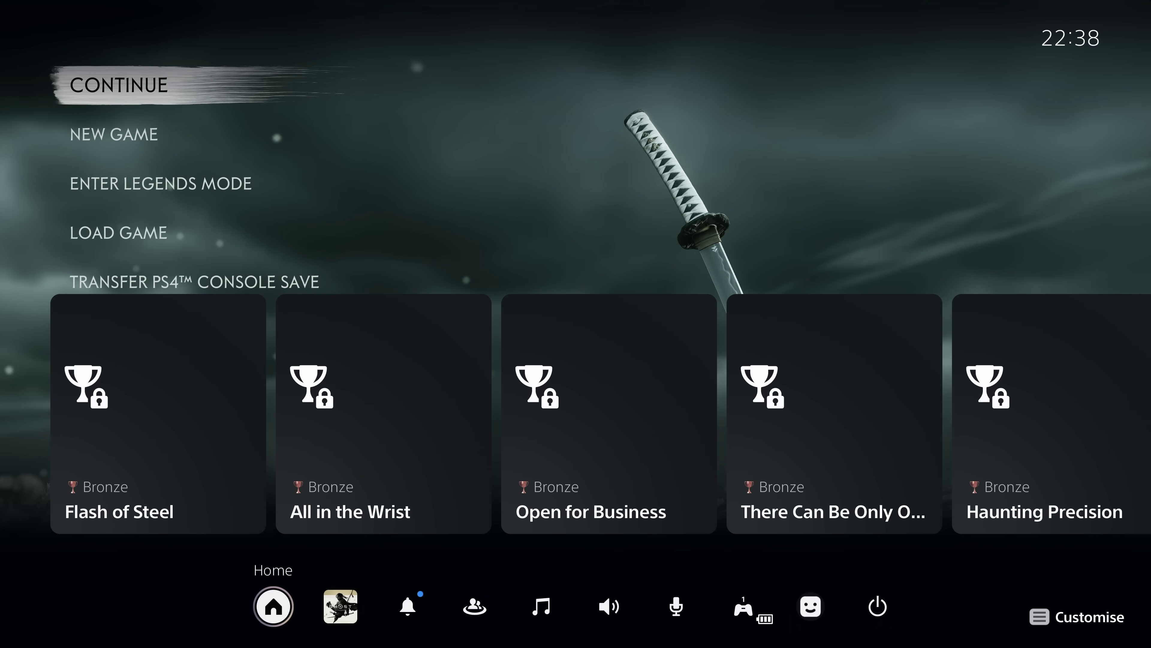
pyautogui.press('Return')
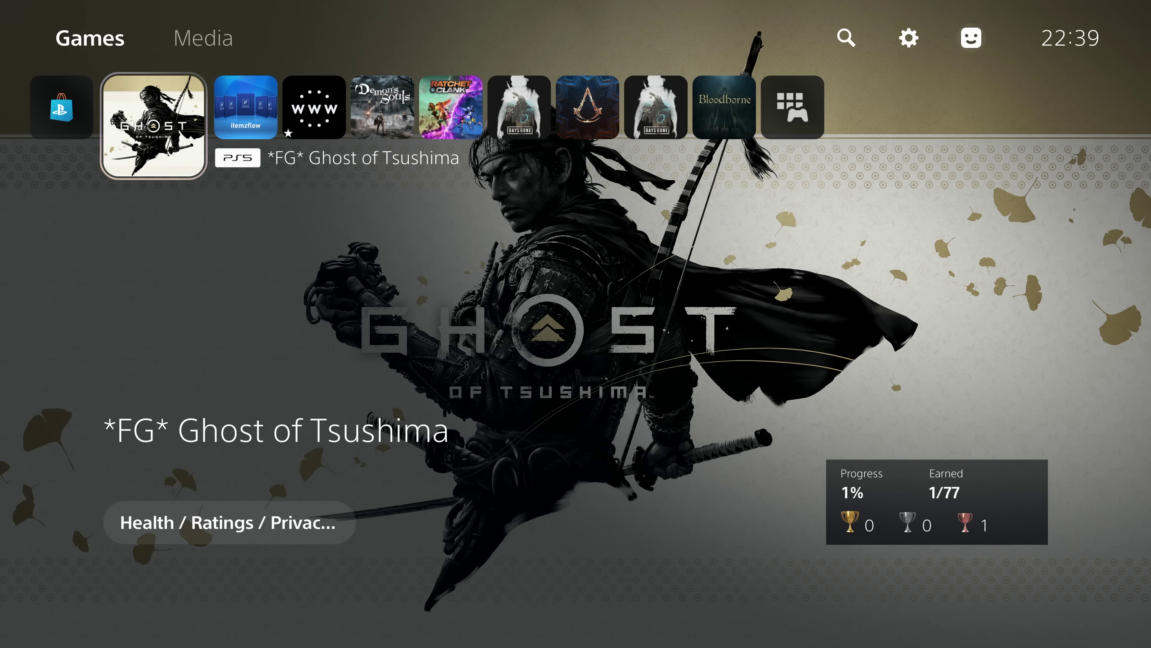
pyautogui.press('Right')
pyautogui.press('Left')
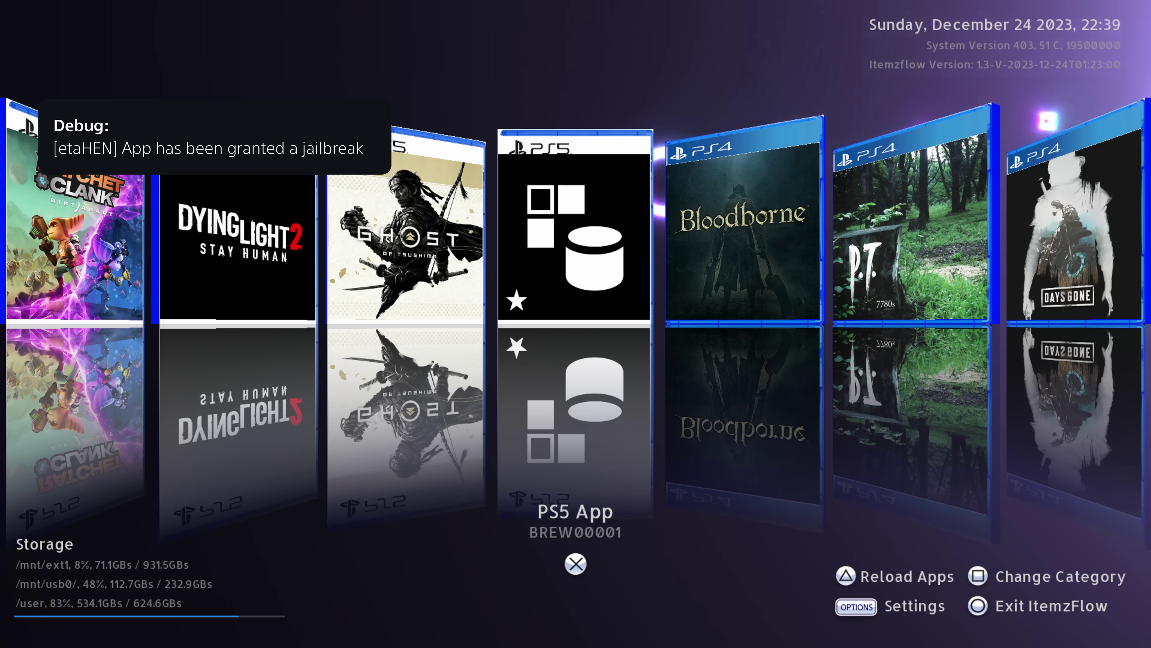
# - Open the Ghost of Tsushima (PPSA03208) entry in Itemzflow and examine its I/O Options and Remove Virtual App choices
pyautogui.press('Left')
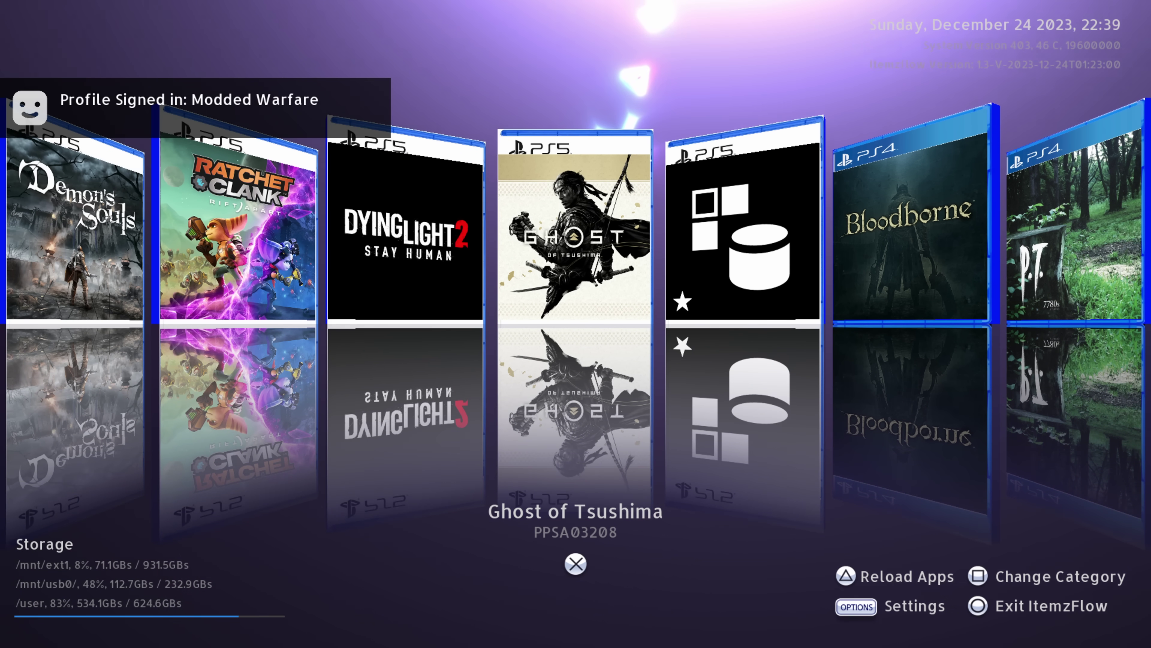
pyautogui.press('Return')
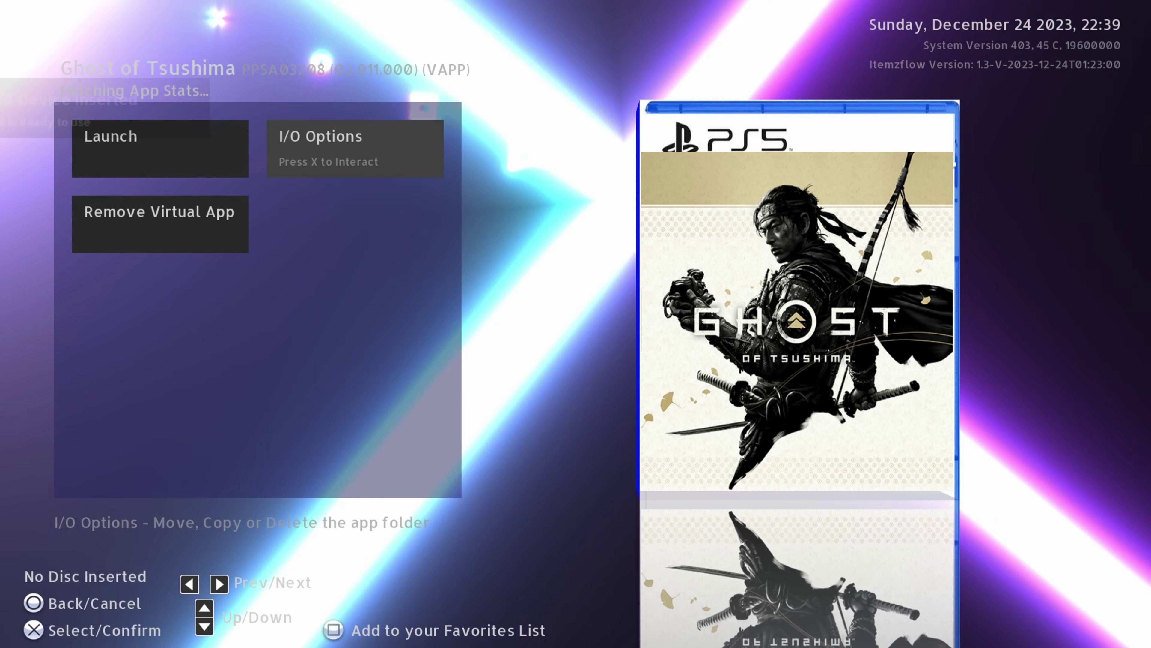
pyautogui.press('Return')
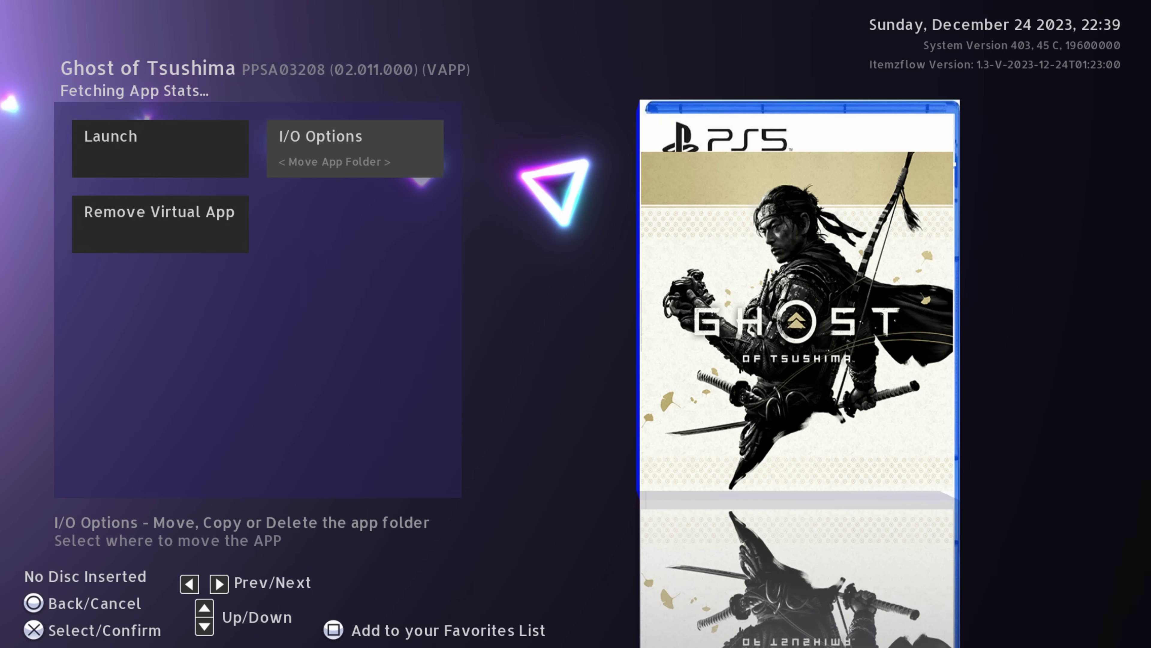
pyautogui.press('Left')
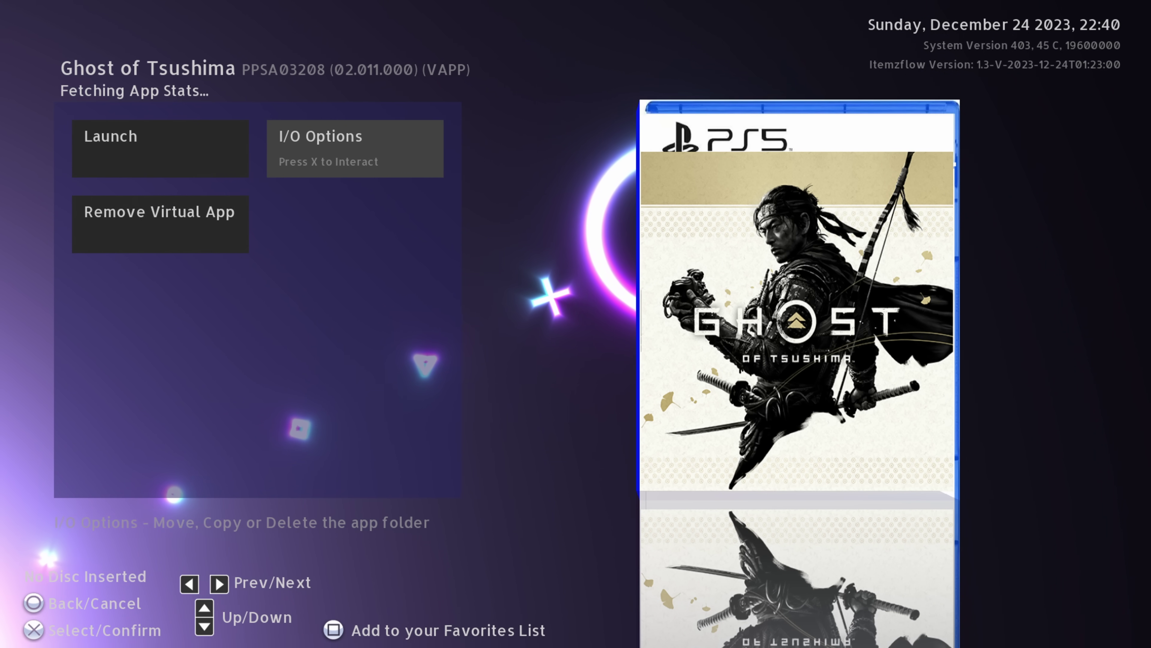
pyautogui.press('Left')
pyautogui.press('Down')
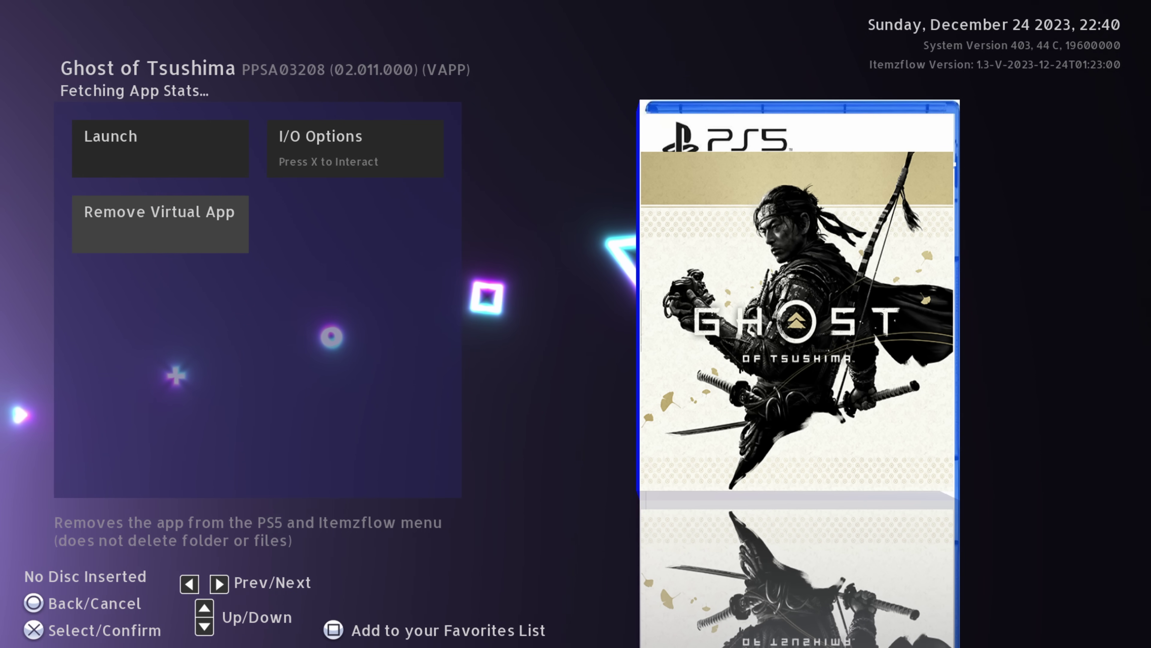
# - Leave Itemzflow for the PS5 home screen and examine the Ghost of Tsushima entry and the ones beside it
pyautogui.press('super')
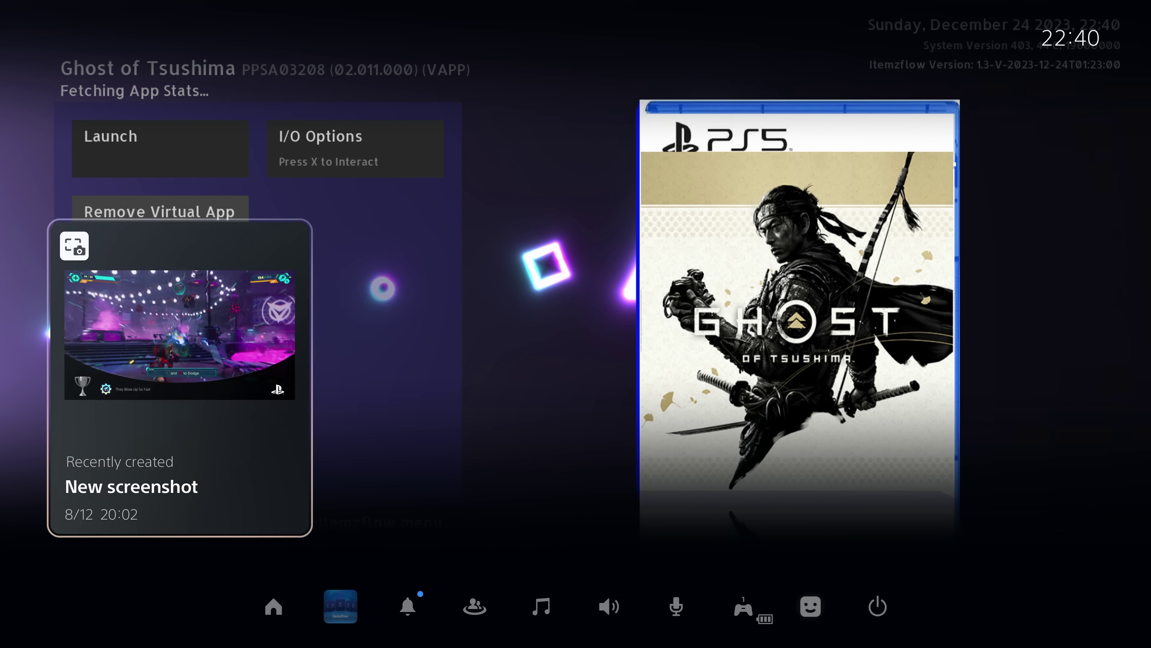
pyautogui.press('Left')
pyautogui.press('Return')
pyautogui.press('Right')
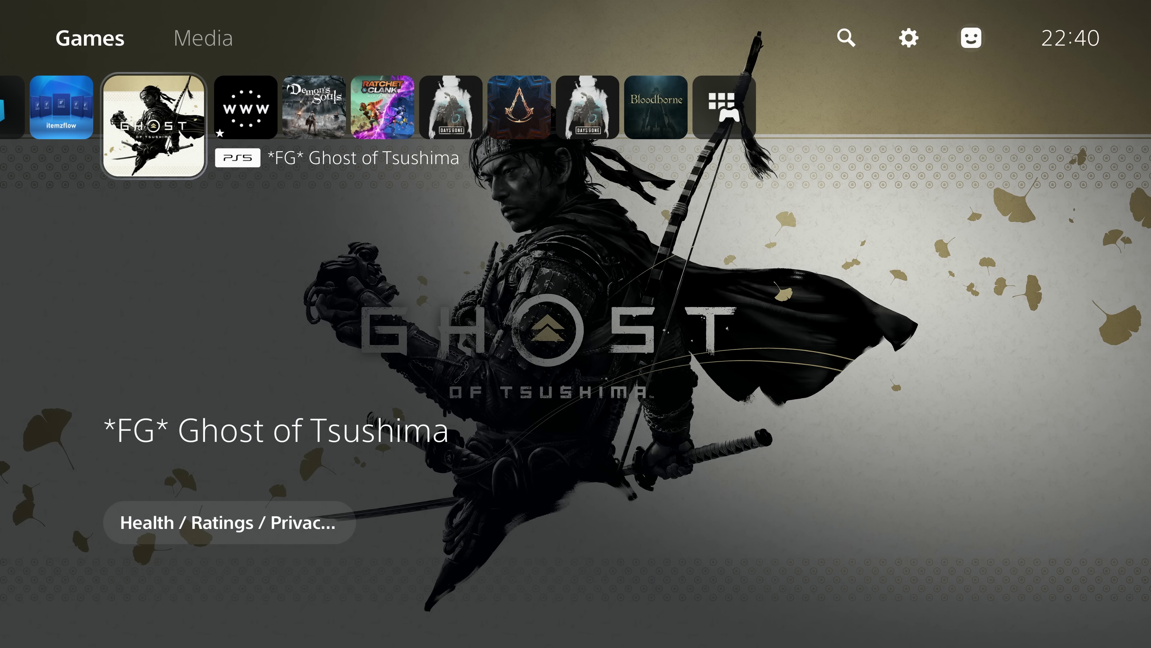
pyautogui.press('Left')
pyautogui.press('Right')
pyautogui.press('Right')
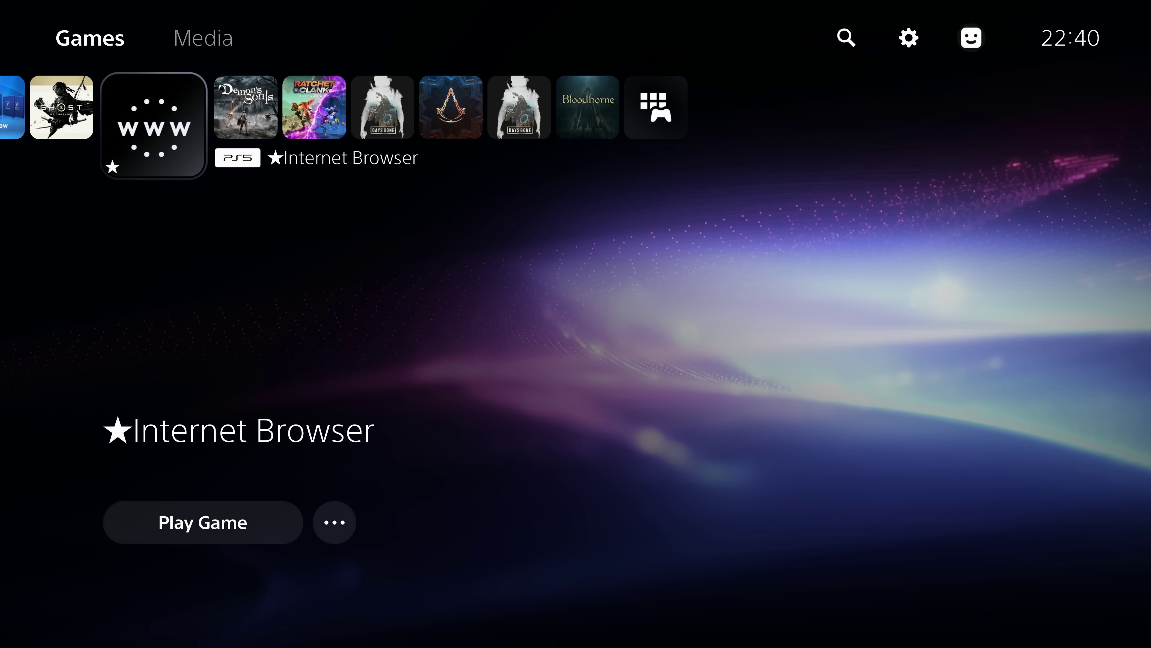
# - Open the options of the Demon's Souls entry and look at its Delete option
pyautogui.press('Right')
pyautogui.press('Menu')
pyautogui.press('Down')
pyautogui.press('Down')
pyautogui.press('Down')
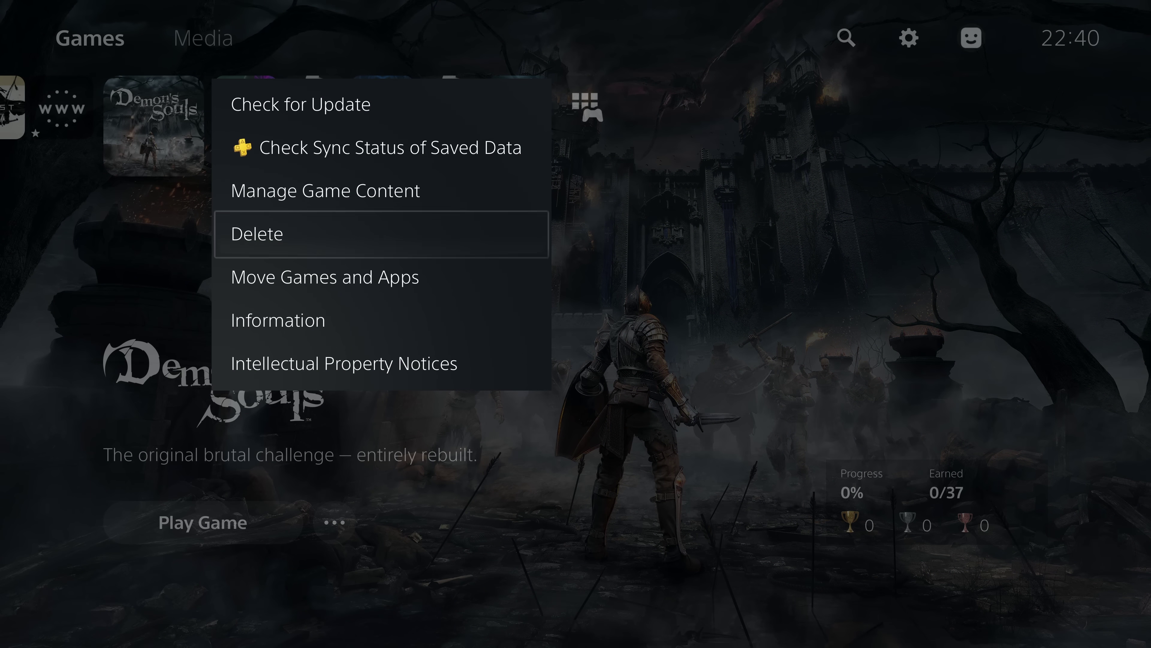
pyautogui.press('Escape')
# - Go back along the PS5 home screen and reopen Itemzflow Game Manager
pyautogui.press('Left')
pyautogui.press('Left')
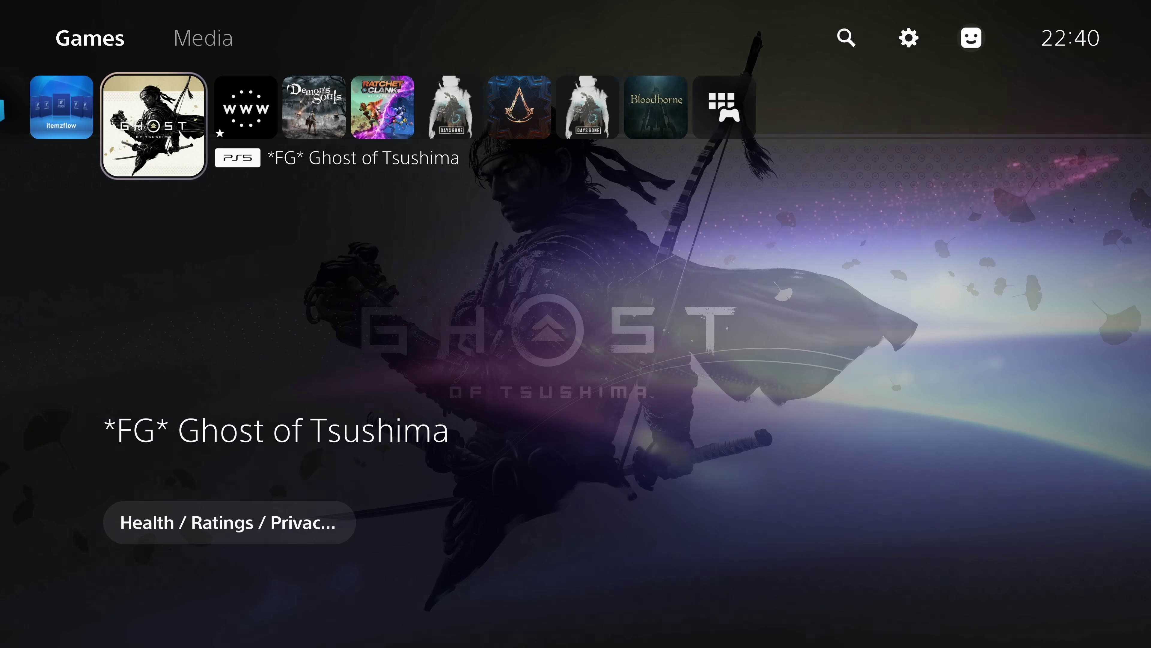
pyautogui.press('Left')
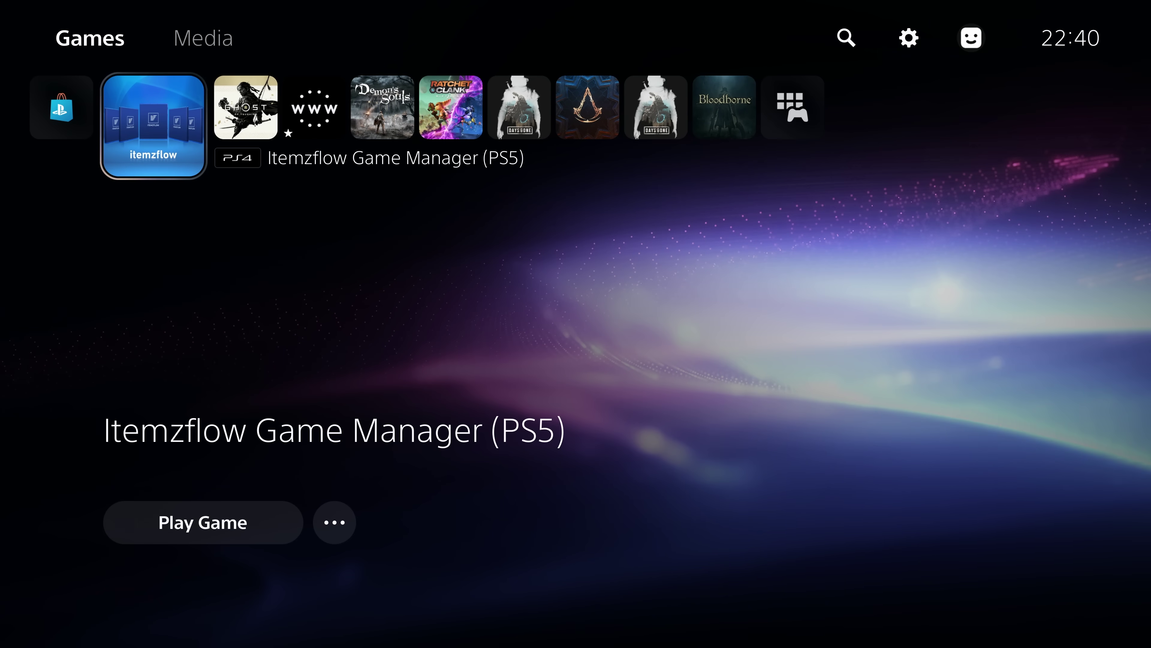
pyautogui.press('Return')
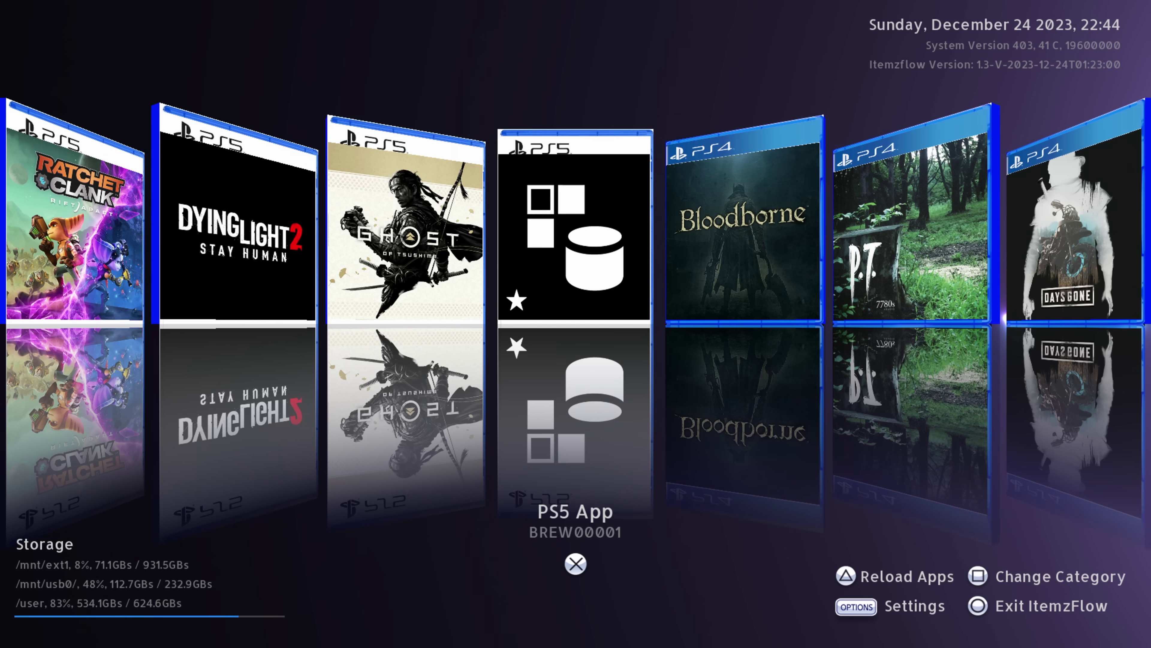
# - Open the Ghost of Tsushima (PPSA03208) entry and start Copy App Folder from its I/O Options
pyautogui.press('Left')
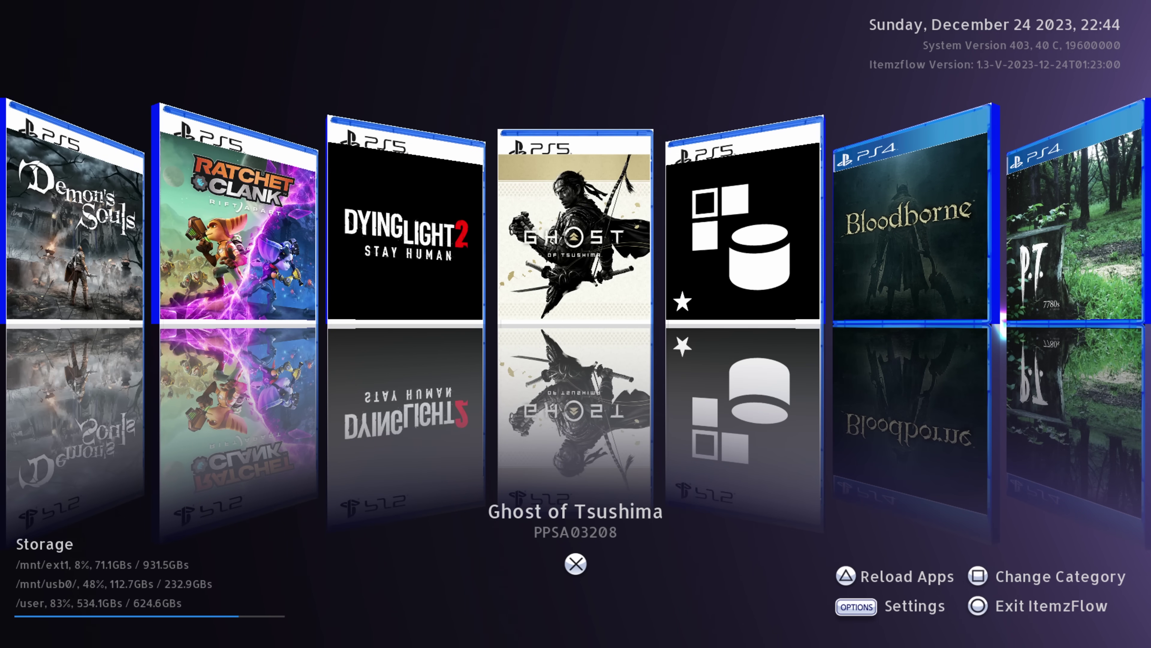
pyautogui.press('Return')
pyautogui.press('Right')
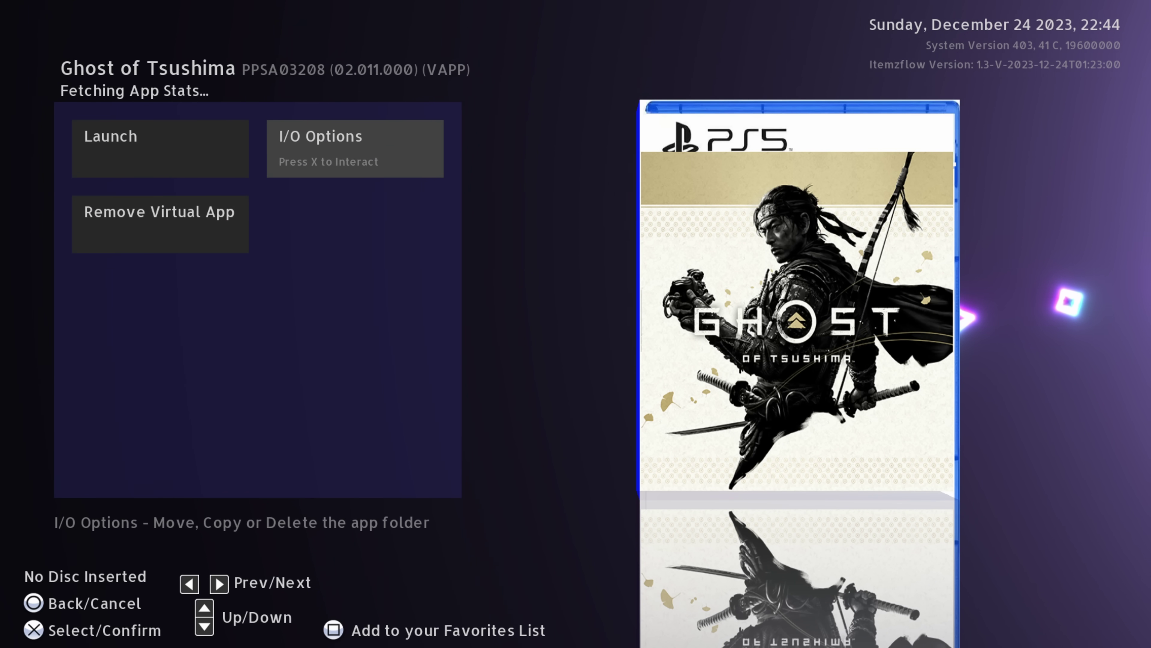
pyautogui.press('Right')
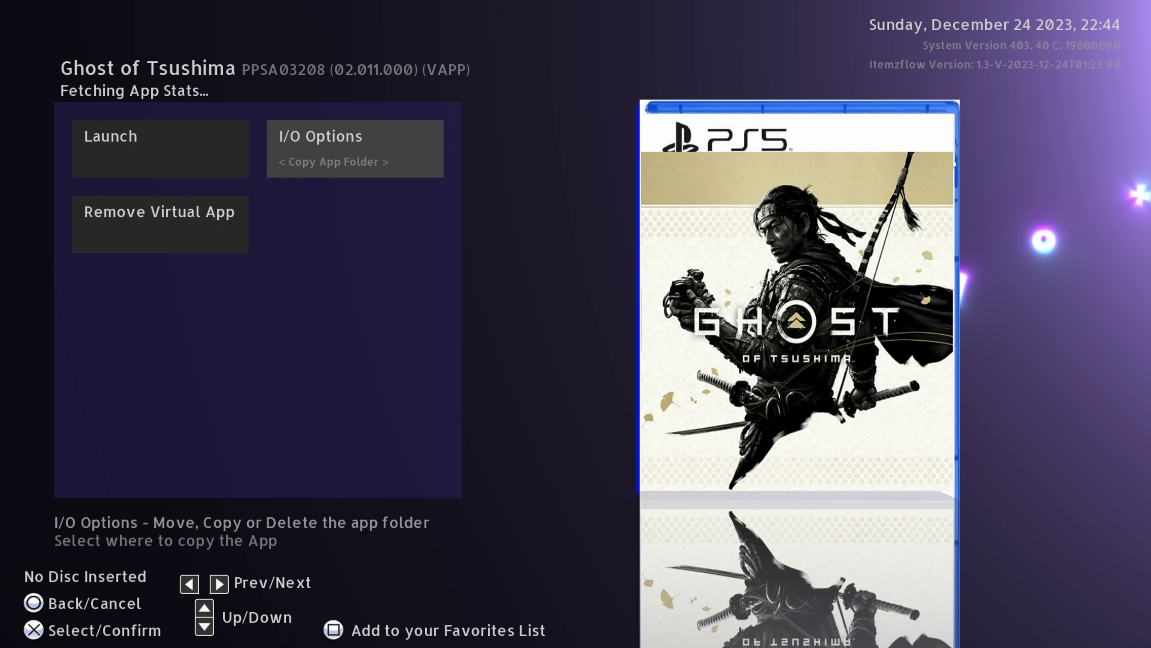
pyautogui.press('Return')
# - Look through the folders of the console's root directory for a copy destination
pyautogui.press('Down')
pyautogui.press('Down')
pyautogui.press('Down')
pyautogui.press('Down')
pyautogui.press('Down')
pyautogui.press('Down')
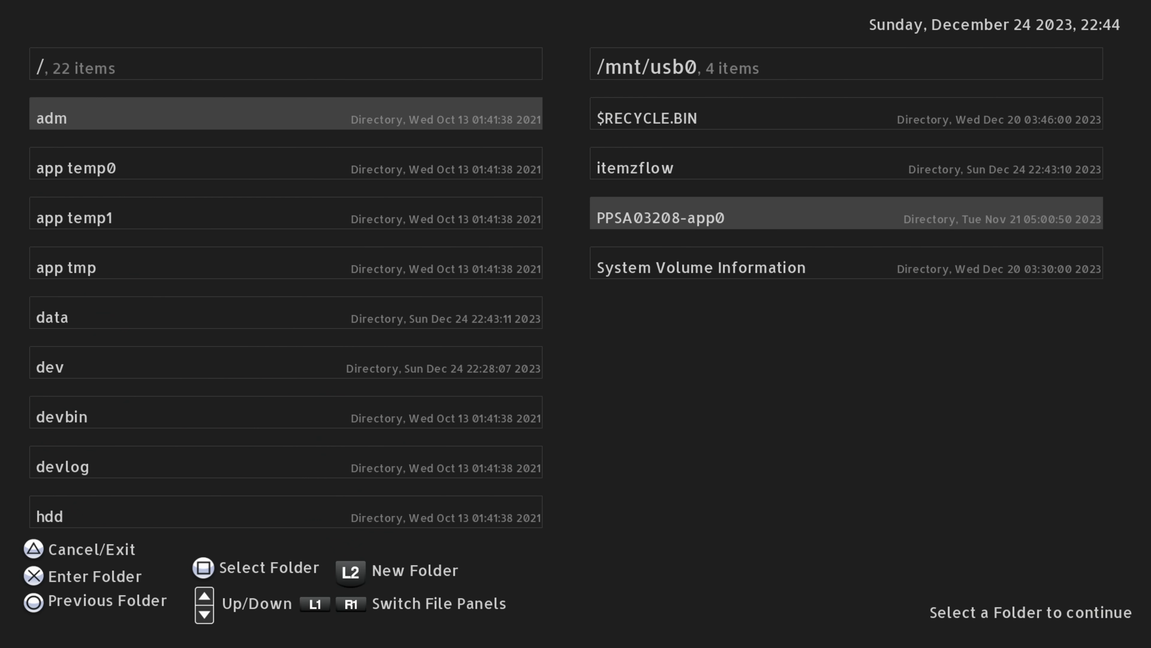
pyautogui.press('Up')
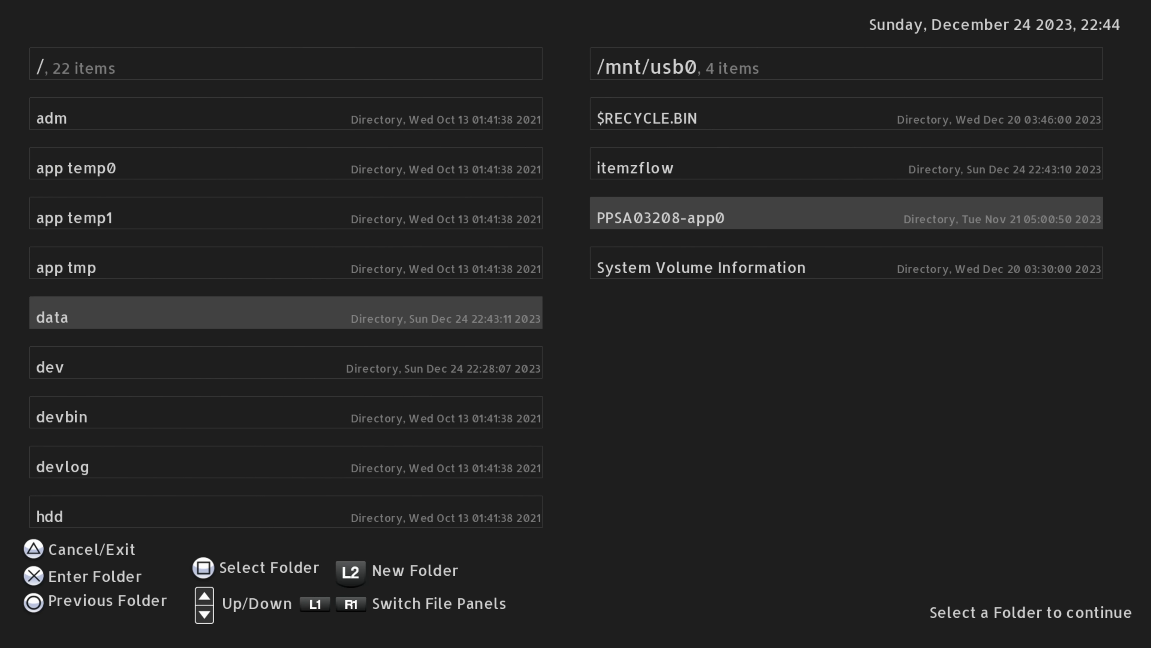
pyautogui.press('Up')
pyautogui.press('Down')
pyautogui.press('Up')
pyautogui.press('Up')
pyautogui.press('Up')
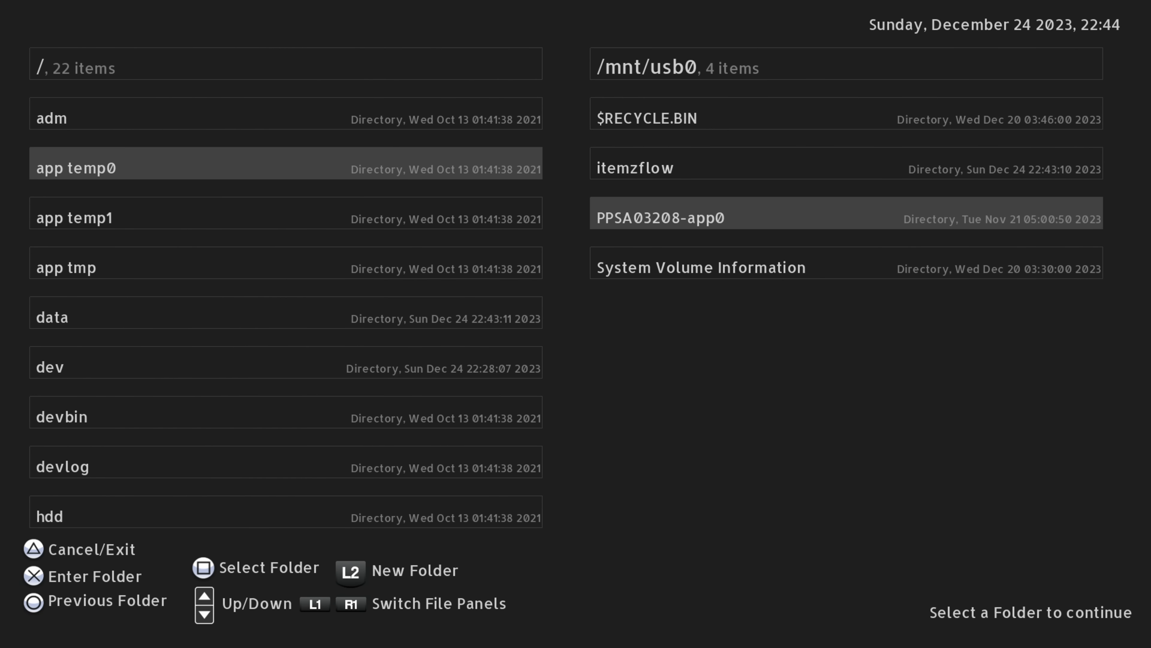
# - Find the mnt folder in the root directory and open it
pyautogui.press('Down')
pyautogui.press('Down')
pyautogui.press('Down')
pyautogui.press('Down')
pyautogui.press('Down')
pyautogui.press('Down')
pyautogui.press('Down')
pyautogui.press('Down')
pyautogui.press('Down')
pyautogui.press('Down')
pyautogui.press('Down')
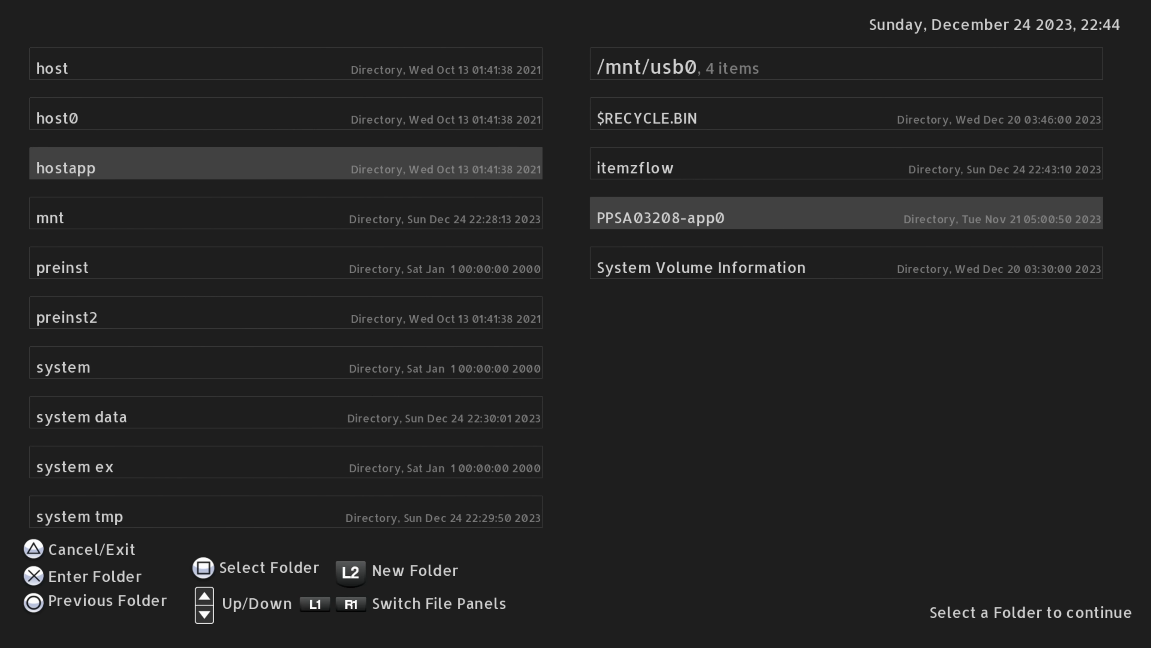
pyautogui.press('Return')
# - Examine the drive folders inside mnt, including ext0 and ext1, as possible copy destinations
pyautogui.press('Down')
pyautogui.press('Down')
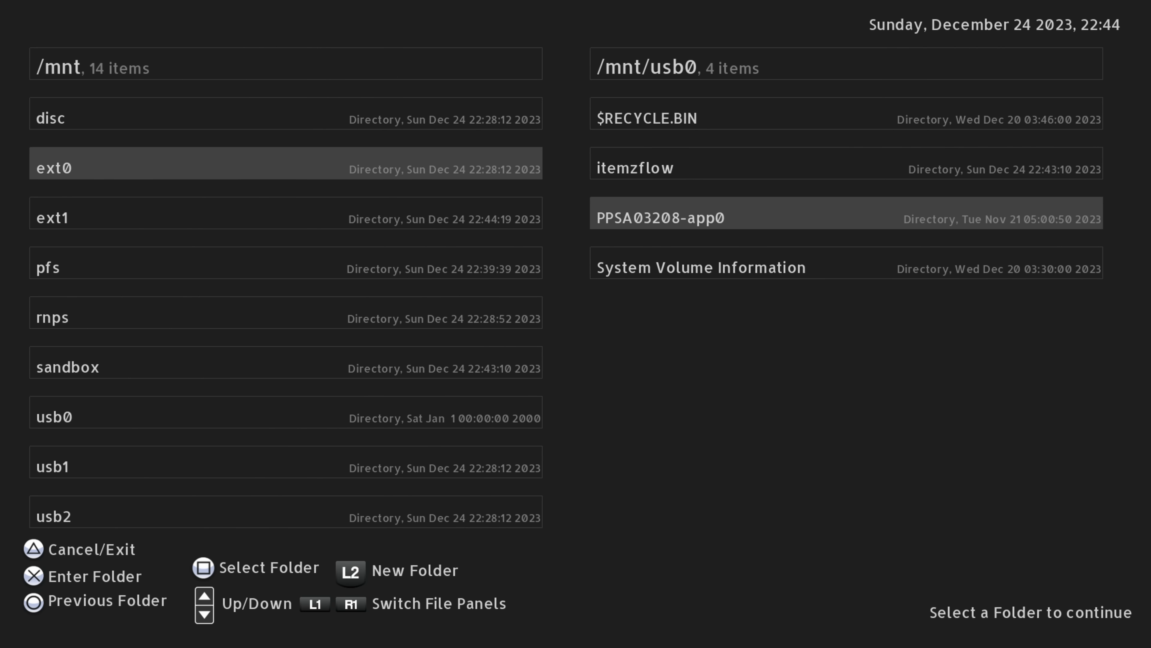
pyautogui.press('Down')
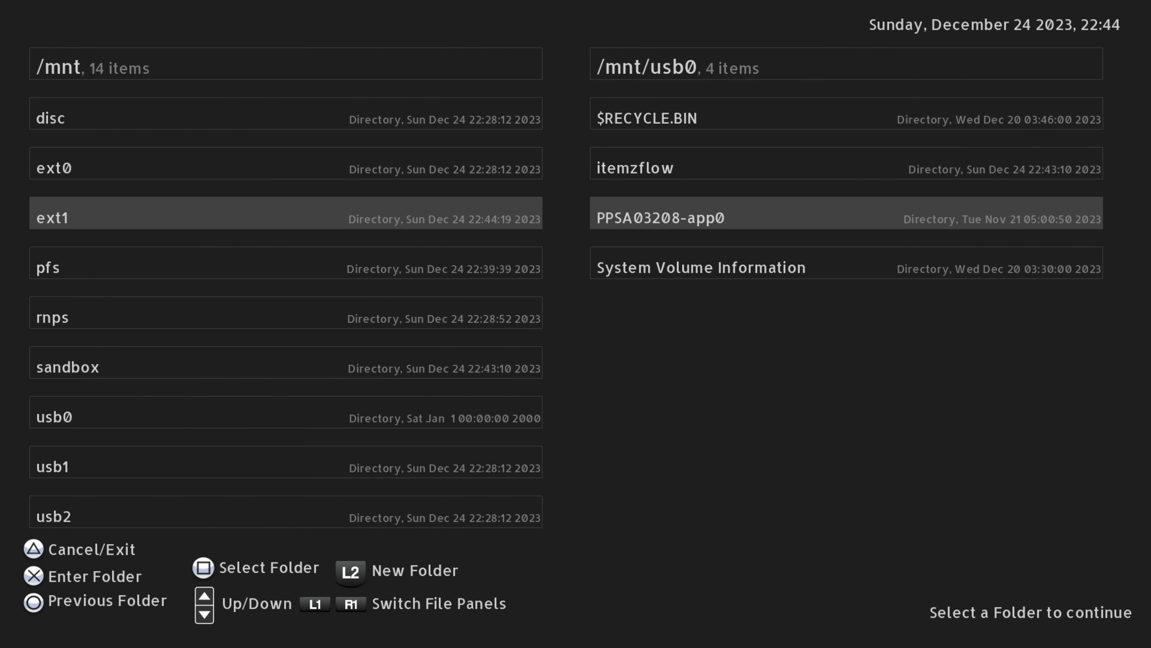
pyautogui.press('Up')
pyautogui.press('Up')
pyautogui.press('Up')
pyautogui.press('Down')
pyautogui.press('Down')
pyautogui.press('Down')
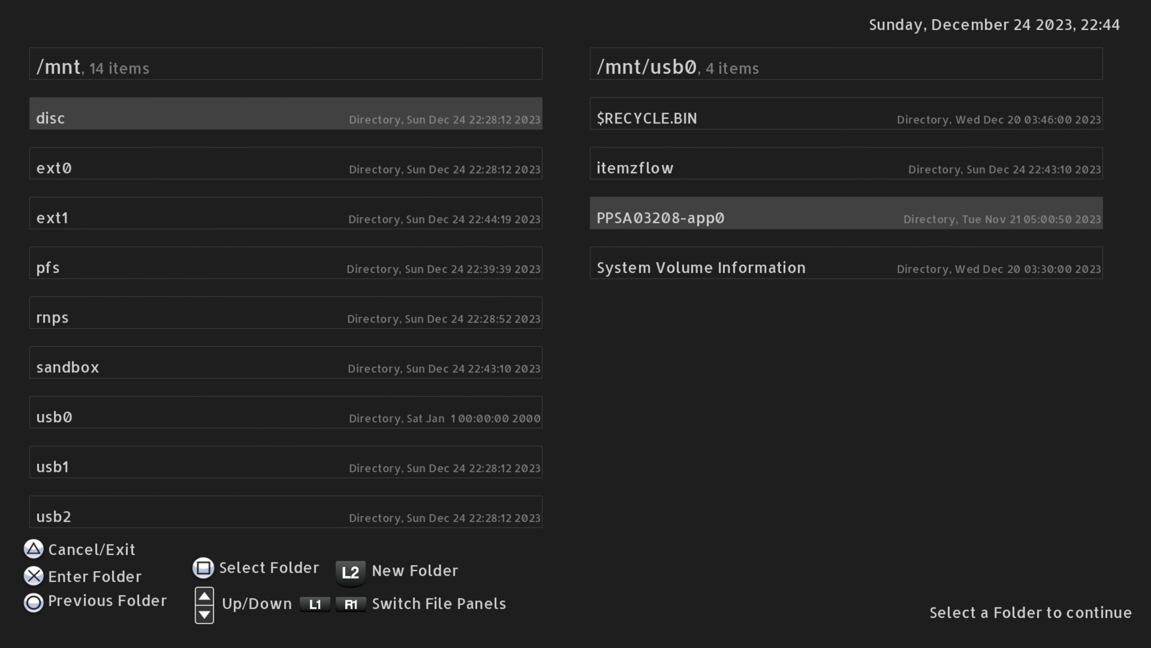
pyautogui.press('Up')
pyautogui.press('Up')
pyautogui.press('Up')
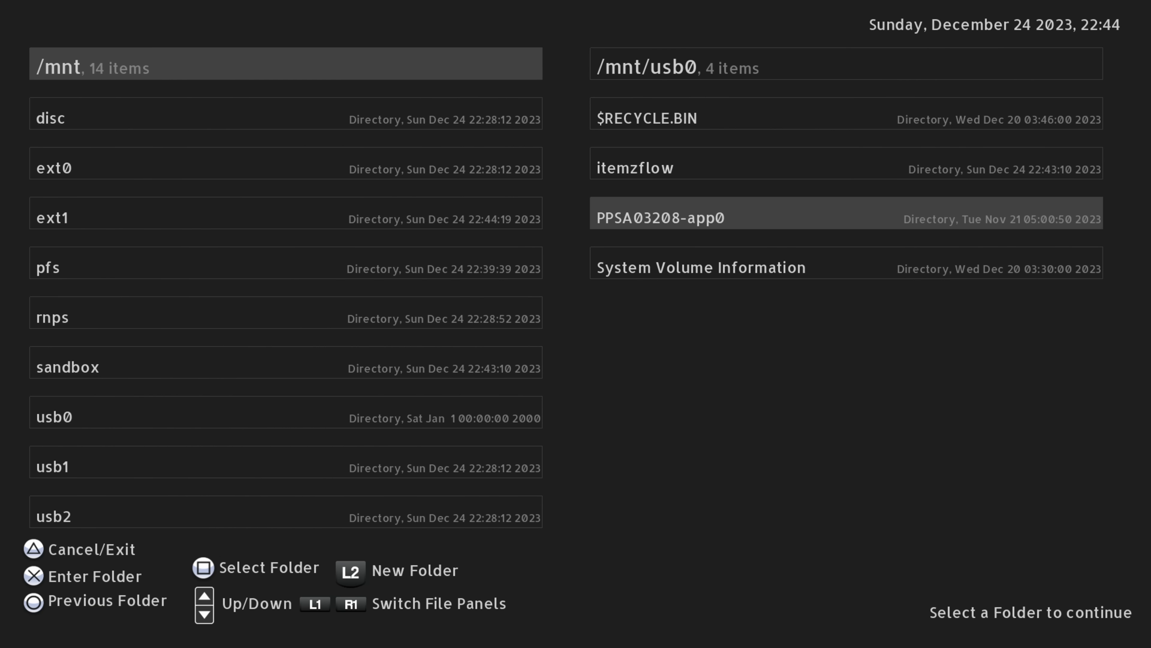
# - Return to the root directory and copy the Ghost of Tsushima app folder into the data folder
pyautogui.press('Down')
pyautogui.press('Up')
pyautogui.press('Return')
pyautogui.press('Down')
pyautogui.press('Down')
pyautogui.press('Down')
pyautogui.press('Down')
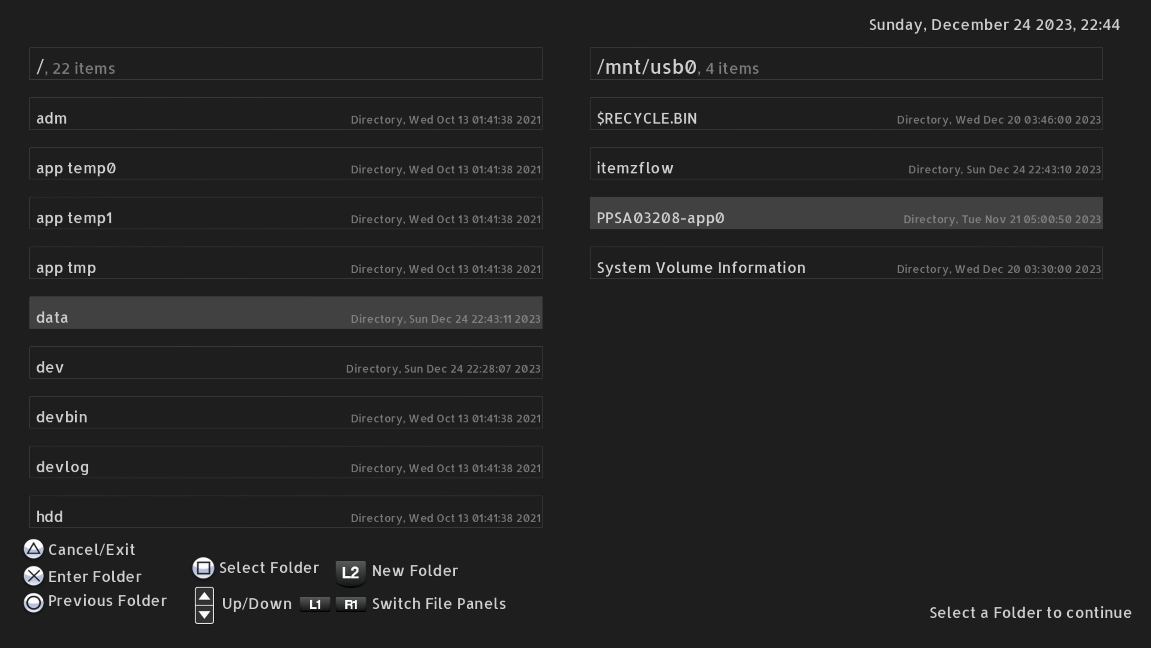
pyautogui.press('s')
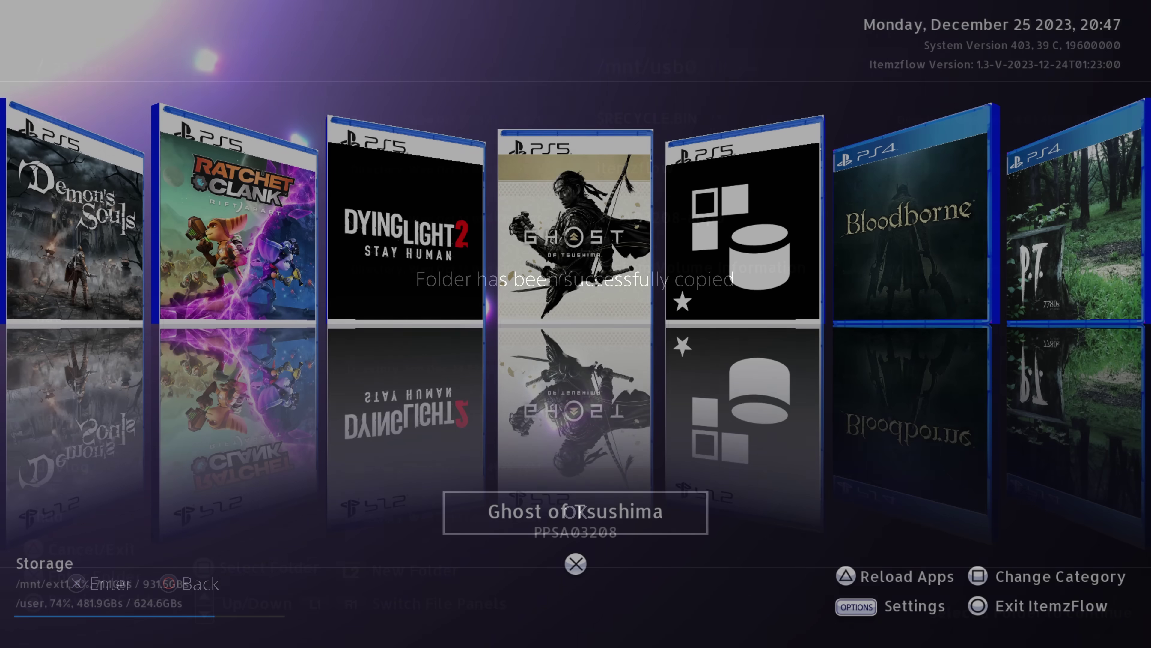
# - Open the Ghost of Tsushima entry and remove its virtual app from the PS5 and Itemzflow
pyautogui.press('Return')
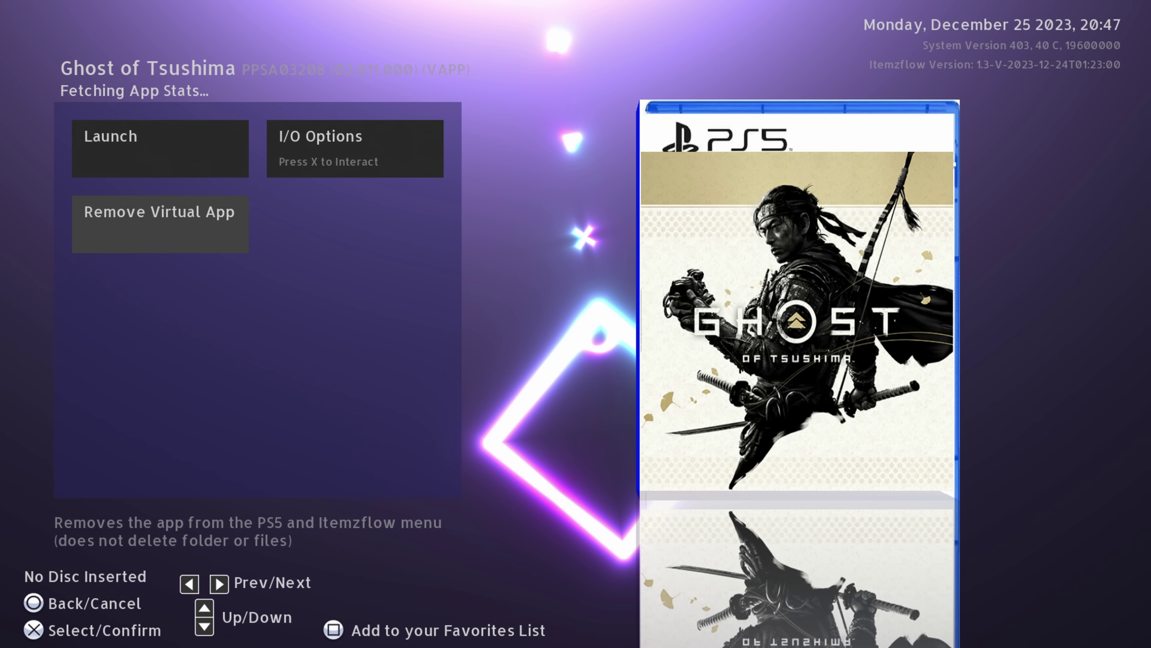
pyautogui.press('Return')
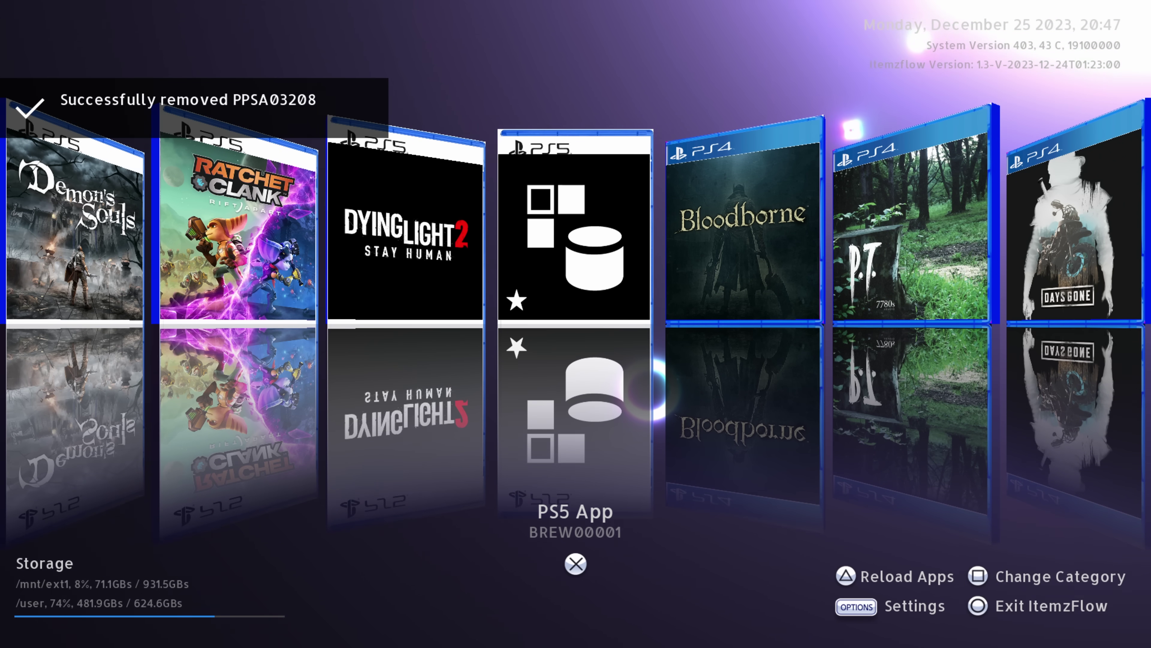
pyautogui.press('Right')
pyautogui.press('Right')
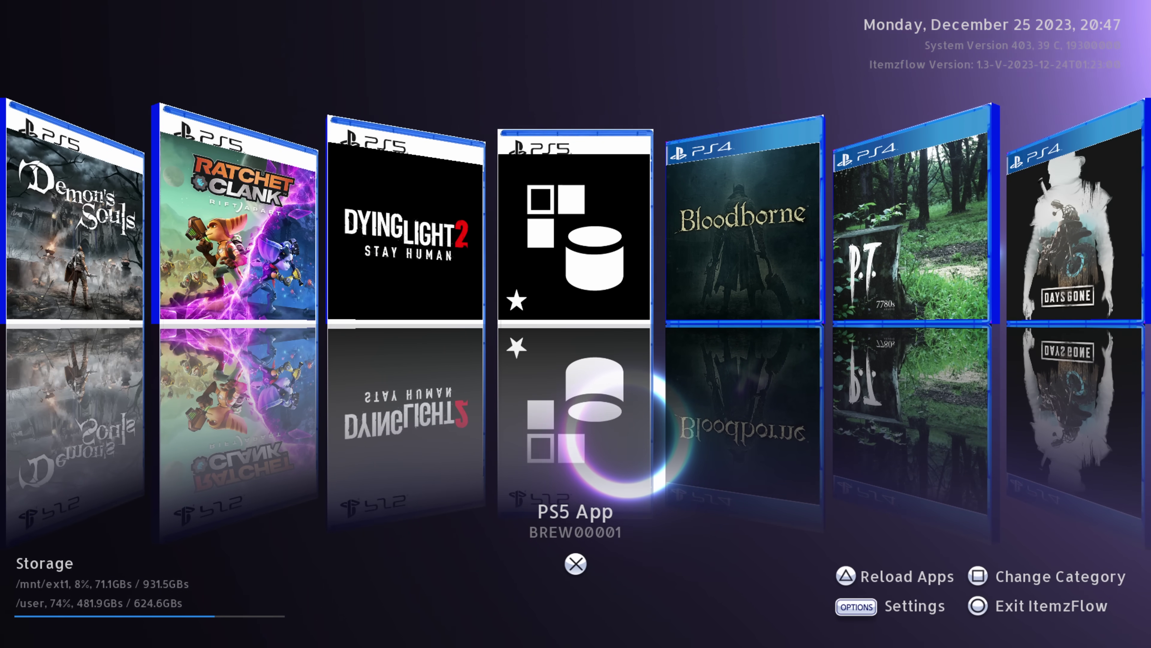
# - Check the PS5 home screen for the Ghost of Tsushima entry, and go back to Itemzflow
pyautogui.press('super')
pyautogui.press('Left')
pyautogui.press('Return')
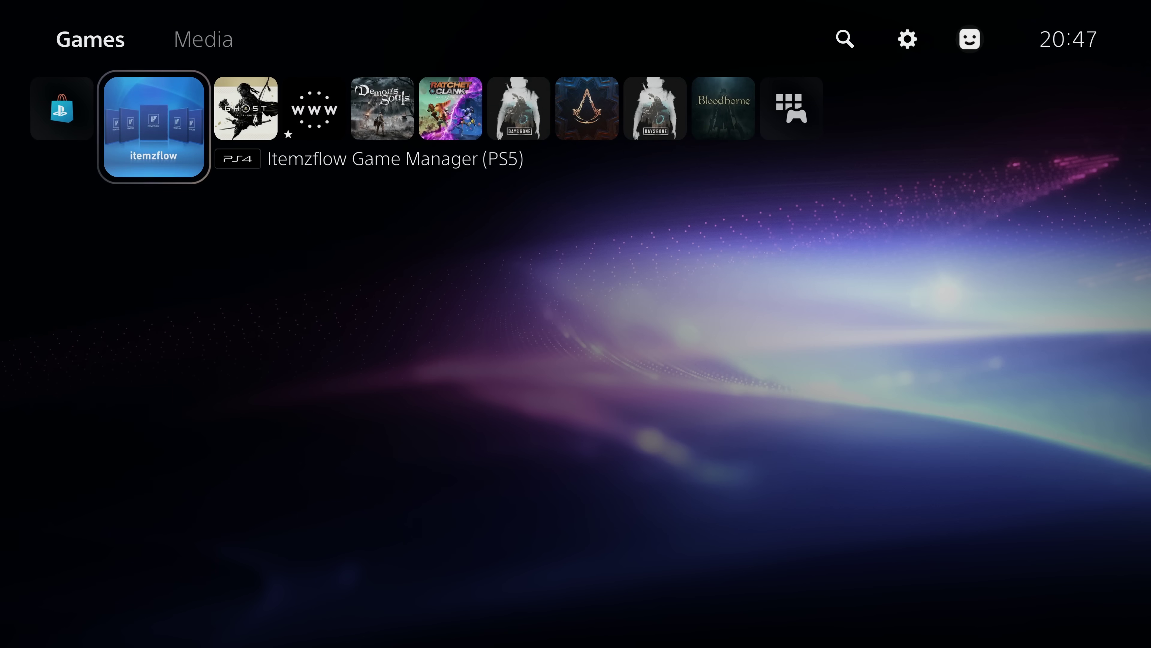
pyautogui.press('Right')
pyautogui.press('Right')
pyautogui.press('Left')
pyautogui.press('Left')
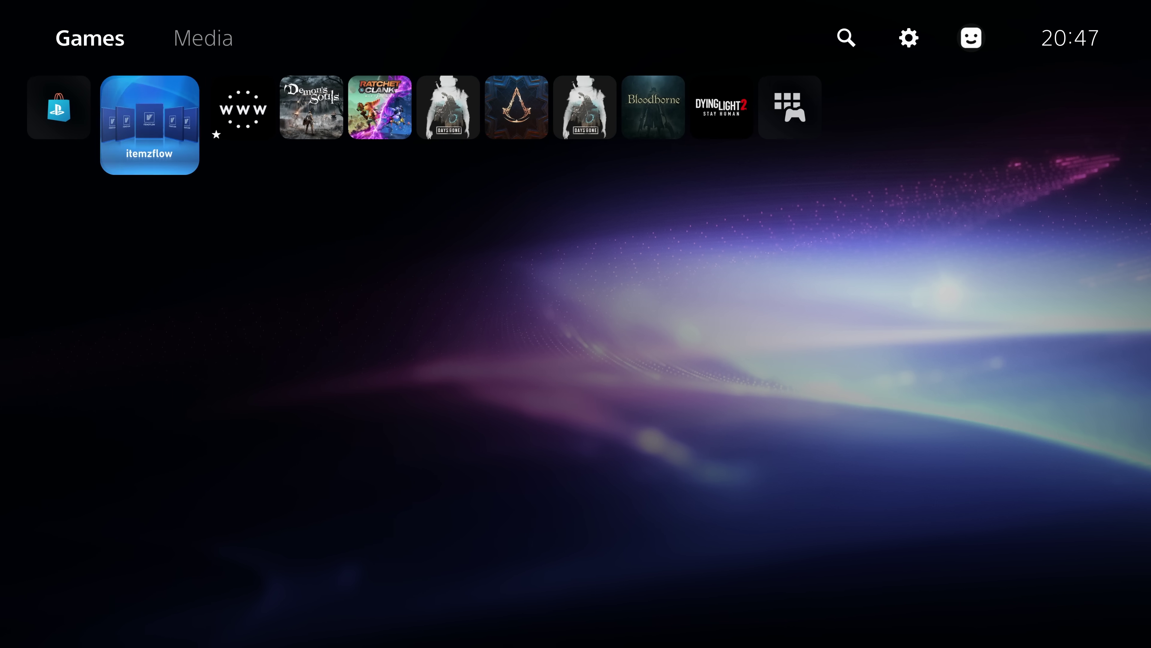
pyautogui.press('Return')
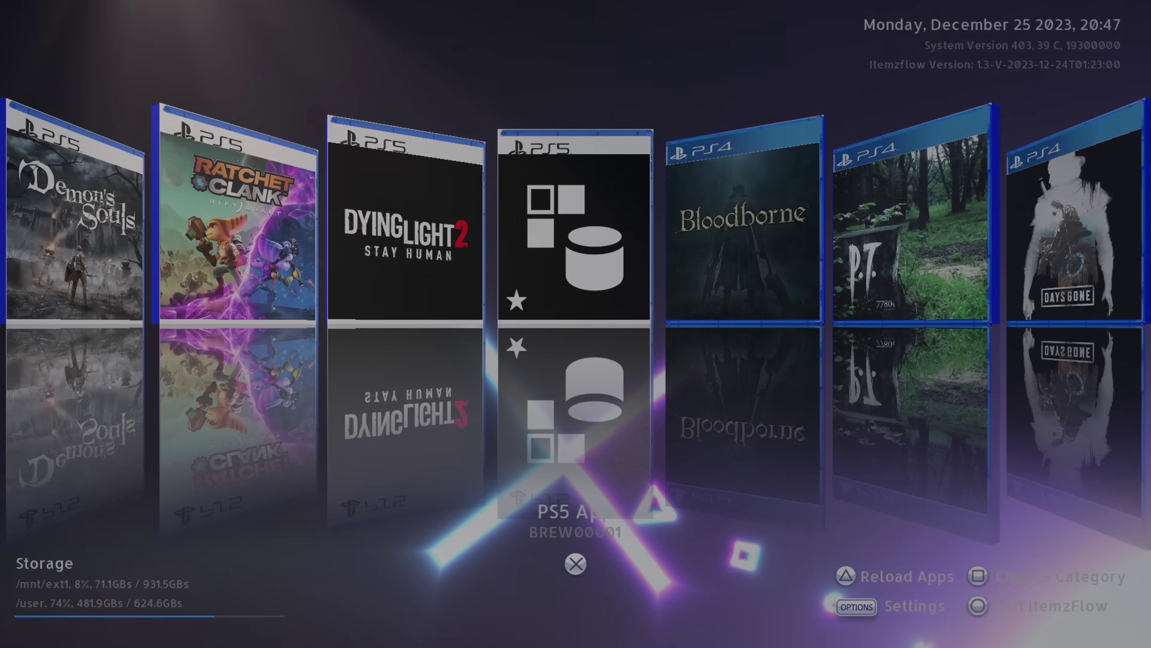
# - Start changing the PS5 App entry's app path and open the data folder in the folder browser
pyautogui.press('Right')
pyautogui.press('Left')
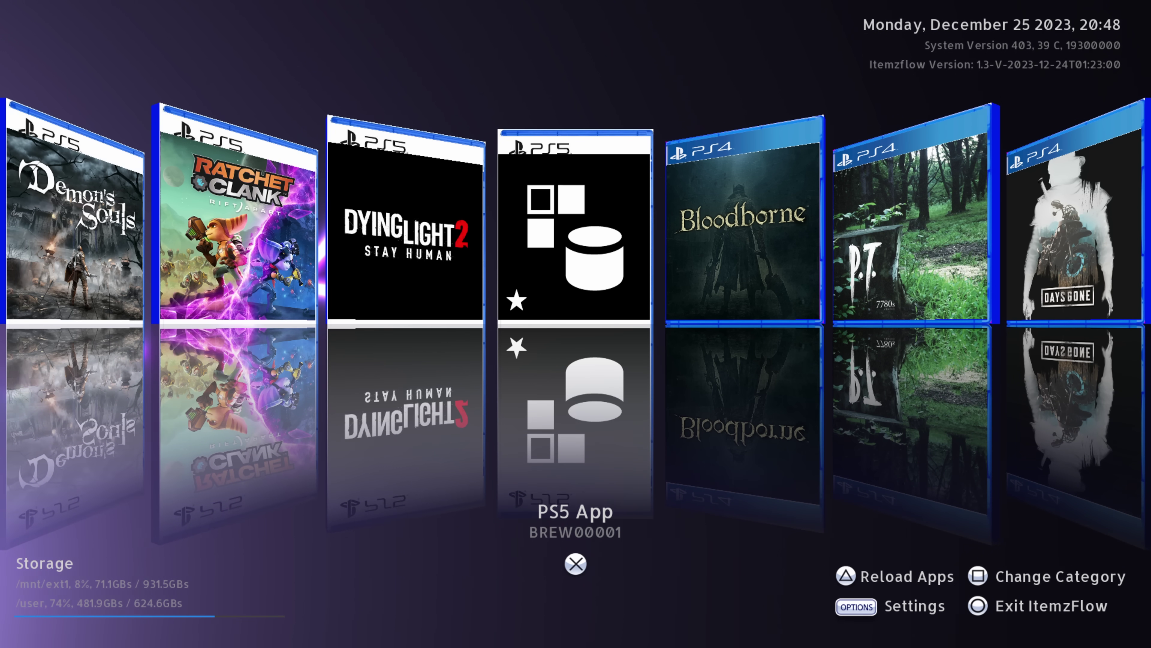
pyautogui.press('Return')
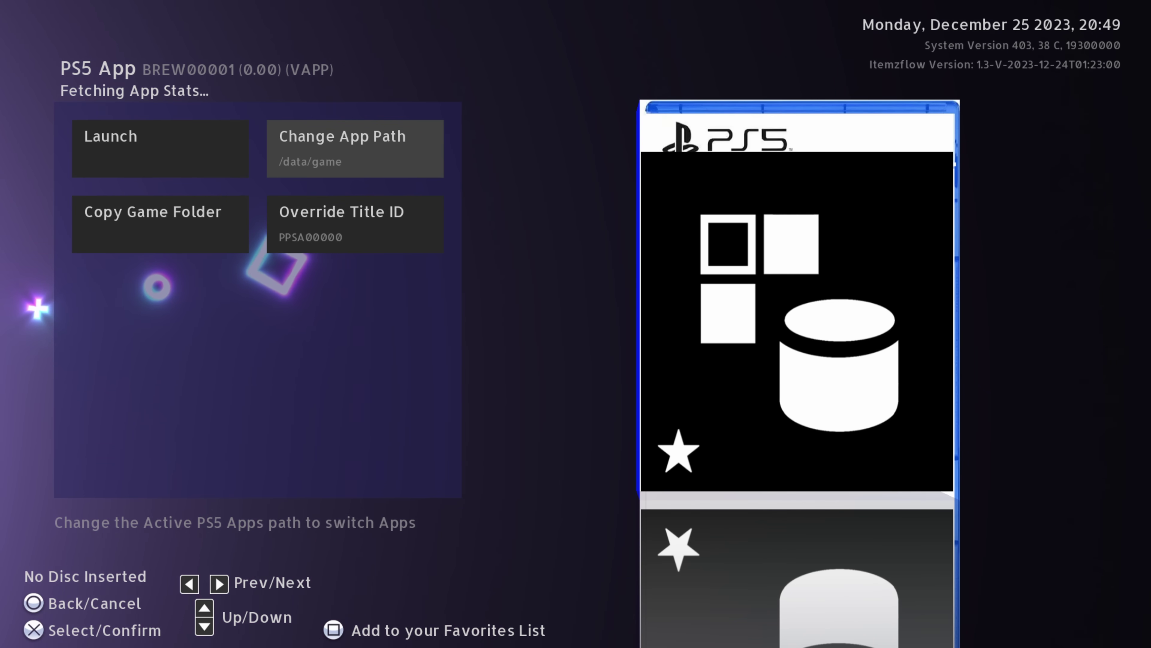
pyautogui.press('Return')
pyautogui.press('Down')
pyautogui.press('Down')
pyautogui.press('Down')
pyautogui.press('Down')
pyautogui.press('Down')
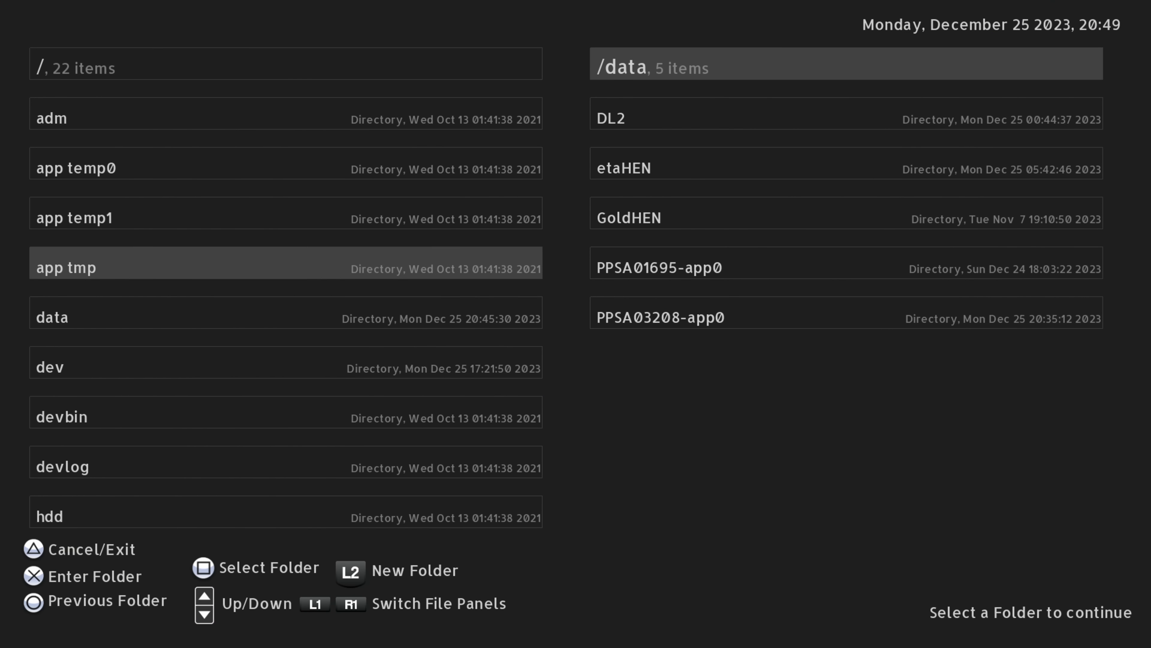
pyautogui.press('Return')
# - Set the PS5 App path to /data/PPSA03208-app0 and move to the Launch option
pyautogui.press('Down')
pyautogui.press('Down')
pyautogui.press('Down')
pyautogui.press('Down')
pyautogui.press('Down')
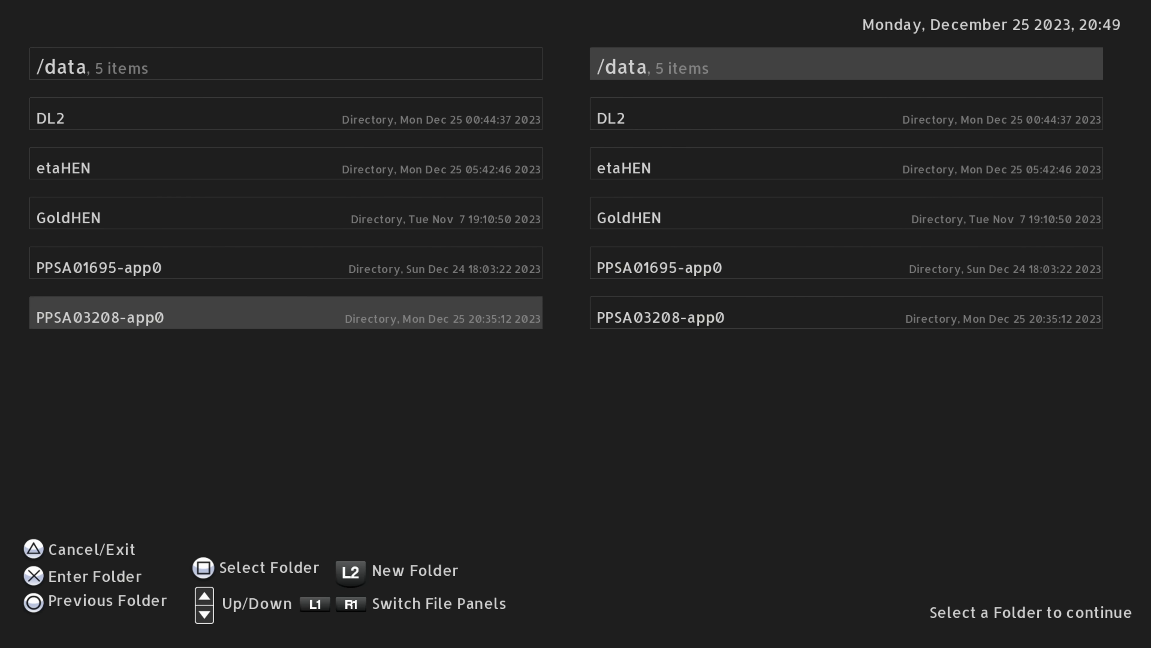
pyautogui.press('space')
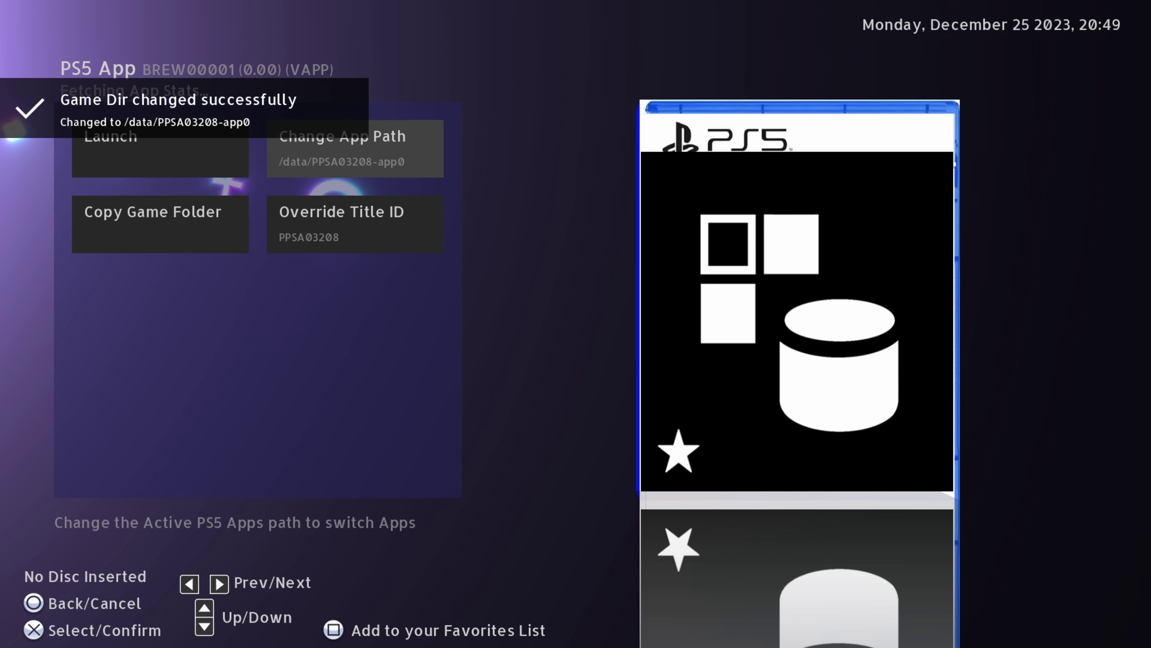
pyautogui.press('Left')
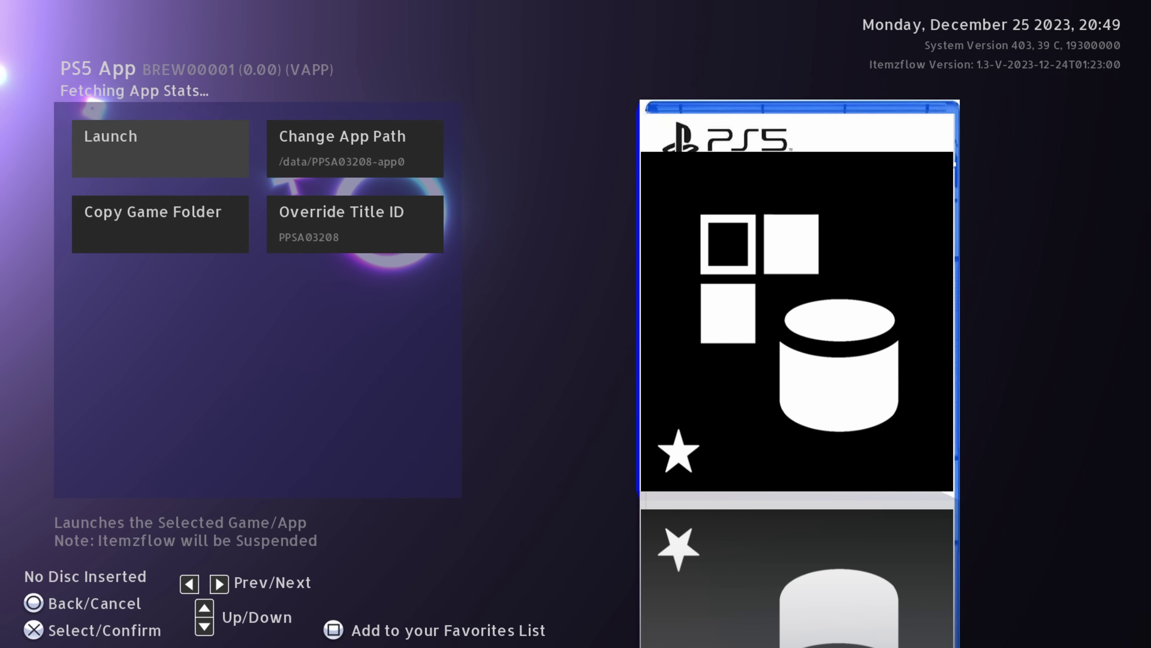